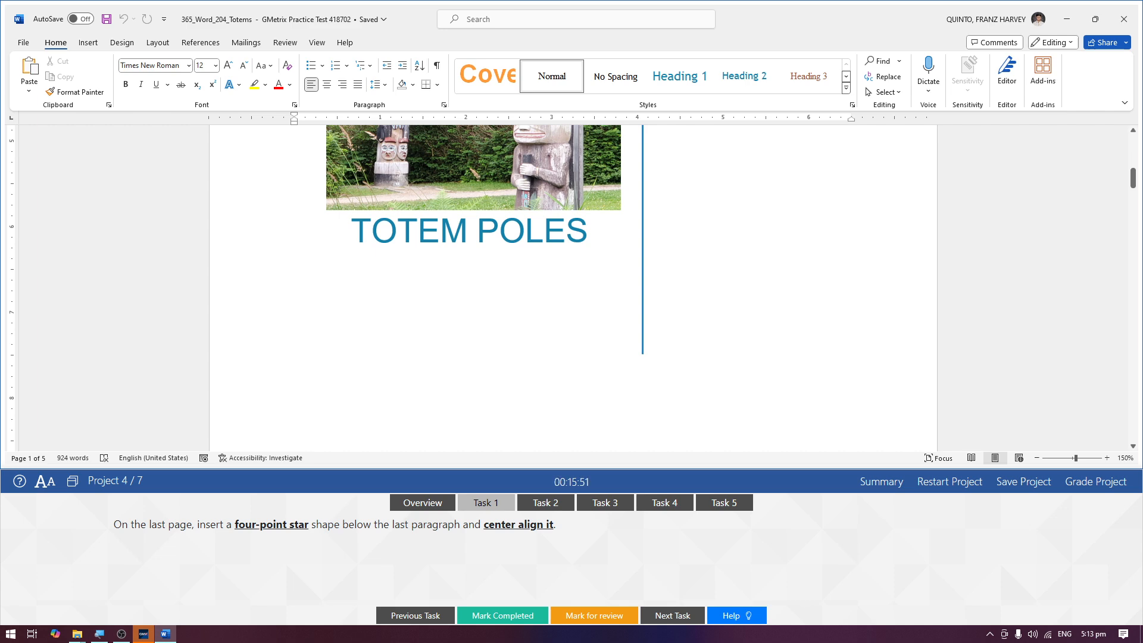
# Insert a four-point star shape about 1.19" by 1.19" below the last paragraph on the last page
pyautogui.scroll(-6, 572, 286)
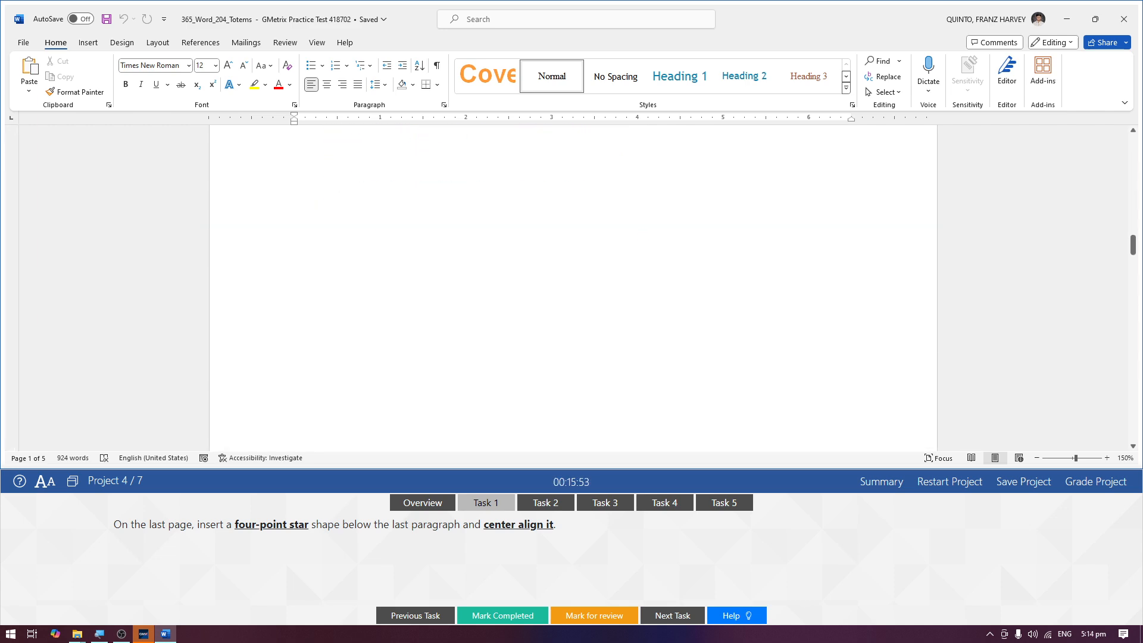
pyautogui.scroll(-5, 573, 286)
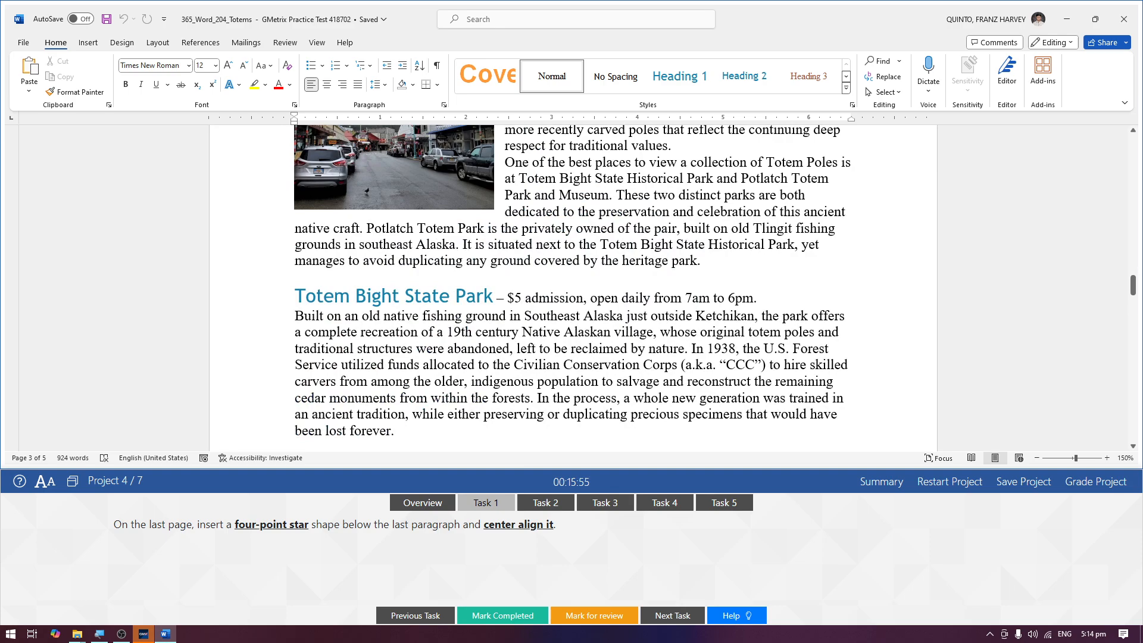
pyautogui.scroll(-15, 573, 286)
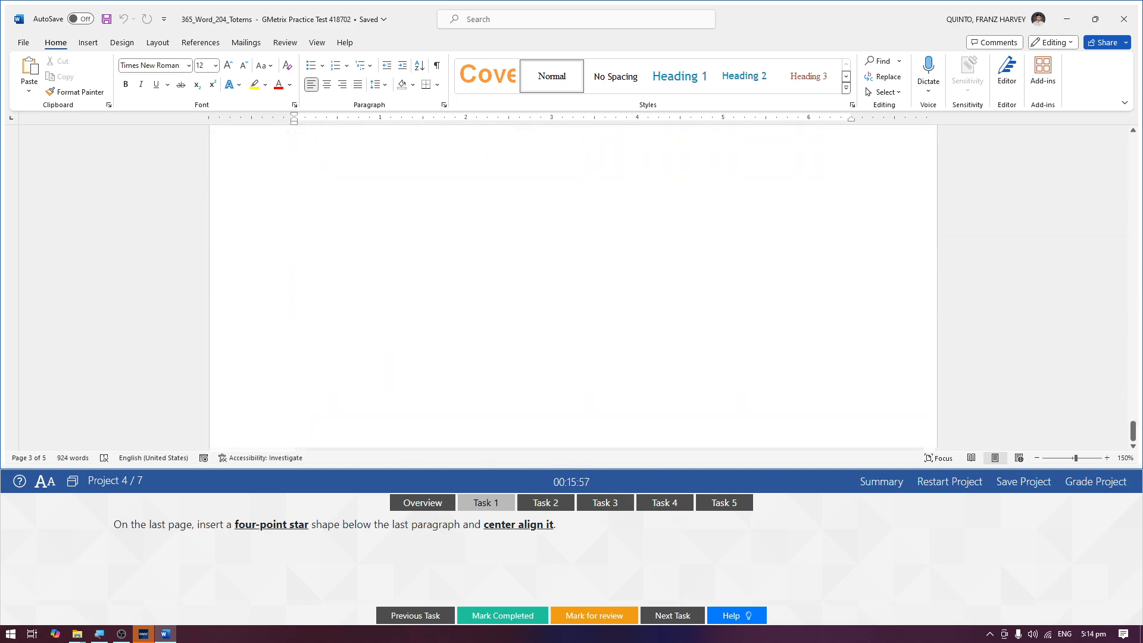
pyautogui.scroll(3, 416, 301)
pyautogui.click(416, 300)
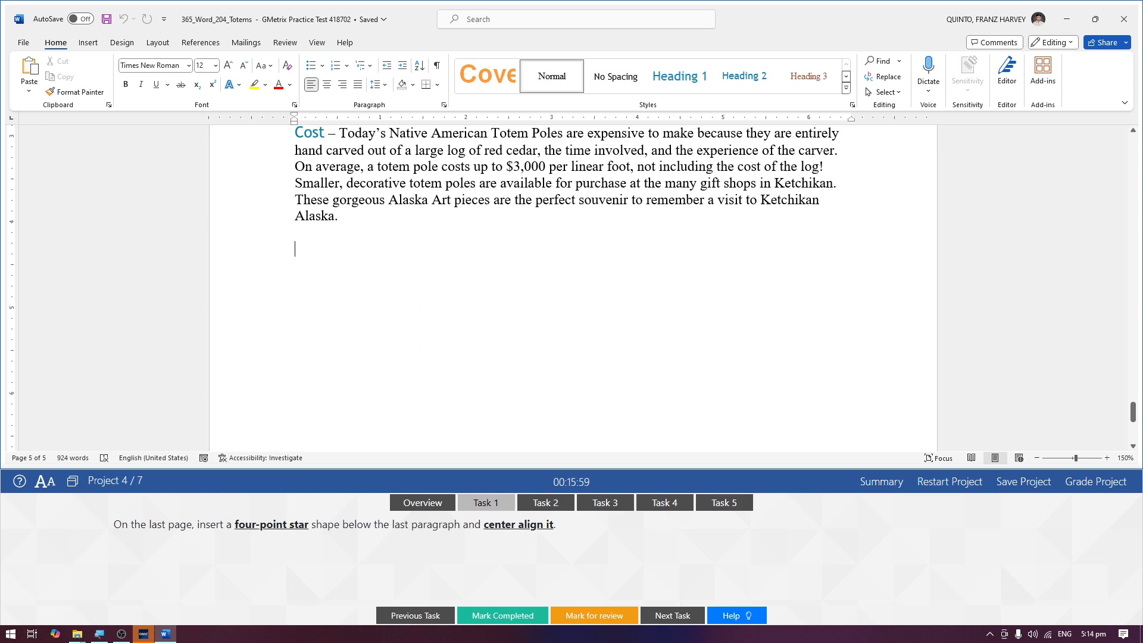
pyautogui.click(88, 43)
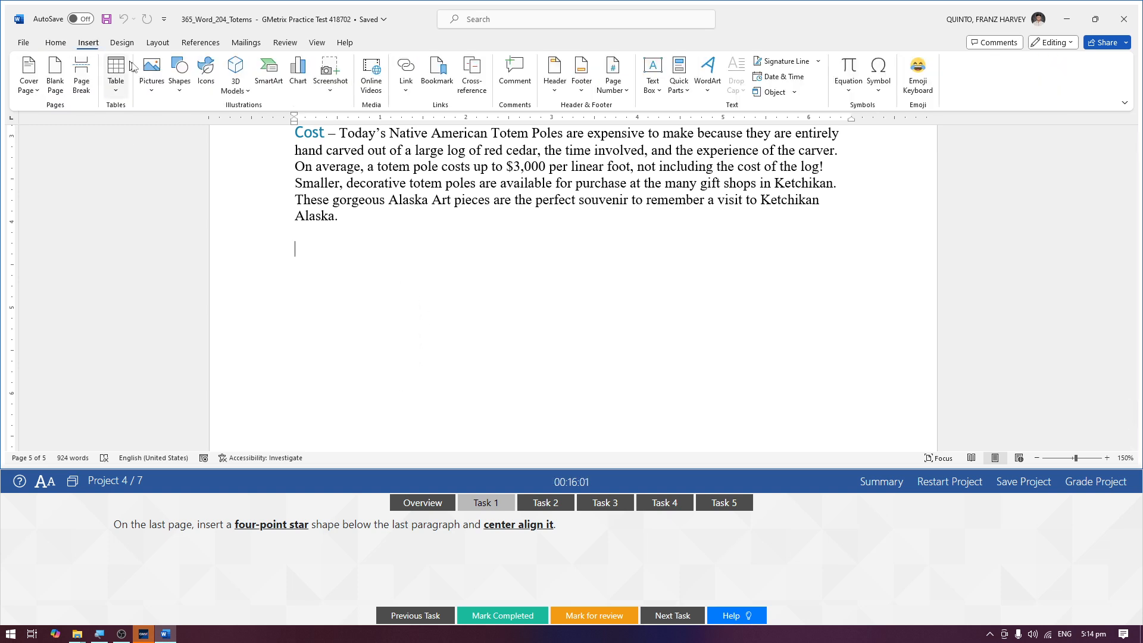
pyautogui.click(177, 83)
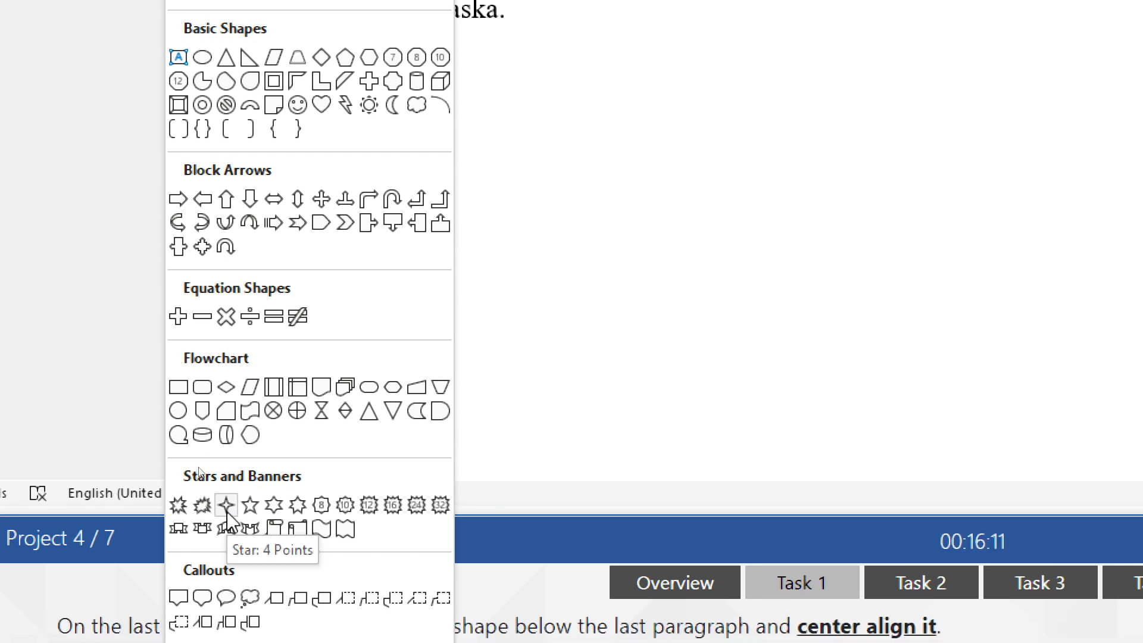
pyautogui.click(226, 509)
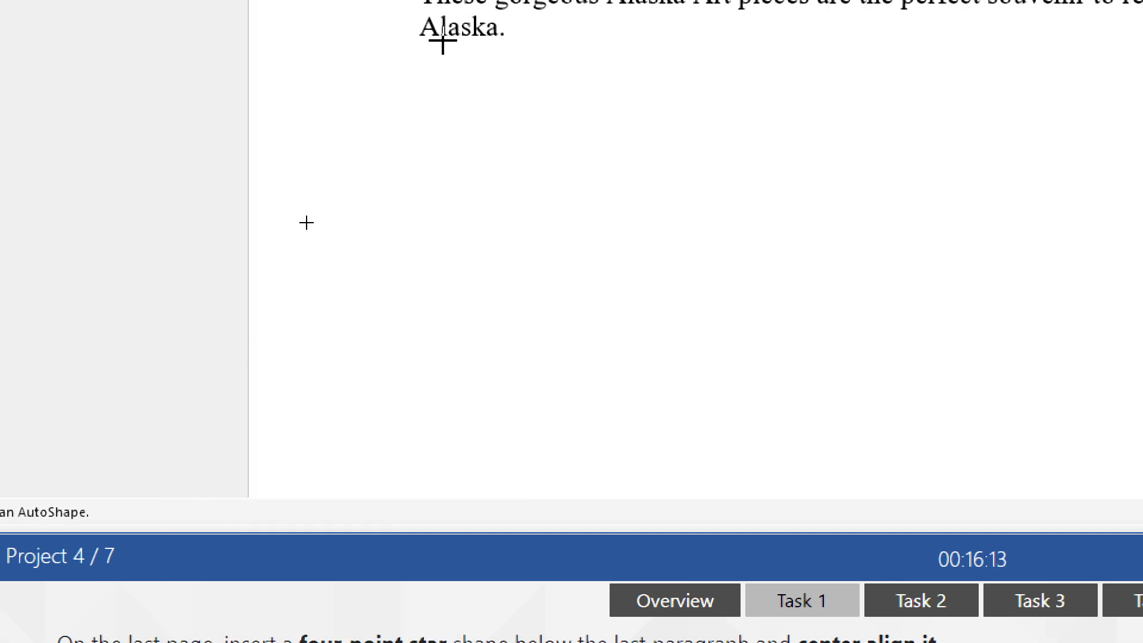
pyautogui.moveTo(440, 79)
pyautogui.mouseDown()
pyautogui.moveTo(533, 155)
pyautogui.moveTo(617, 260)
pyautogui.moveTo(621, 286)
pyautogui.moveTo(623, 275)
pyautogui.moveTo(536, 265)
pyautogui.moveTo(592, 262)
pyautogui.moveTo(548, 255)
pyautogui.moveTo(528, 227)
pyautogui.moveTo(607, 280)
pyautogui.moveTo(537, 215)
pyautogui.moveTo(554, 250)
pyautogui.moveTo(596, 282)
pyautogui.mouseUp()
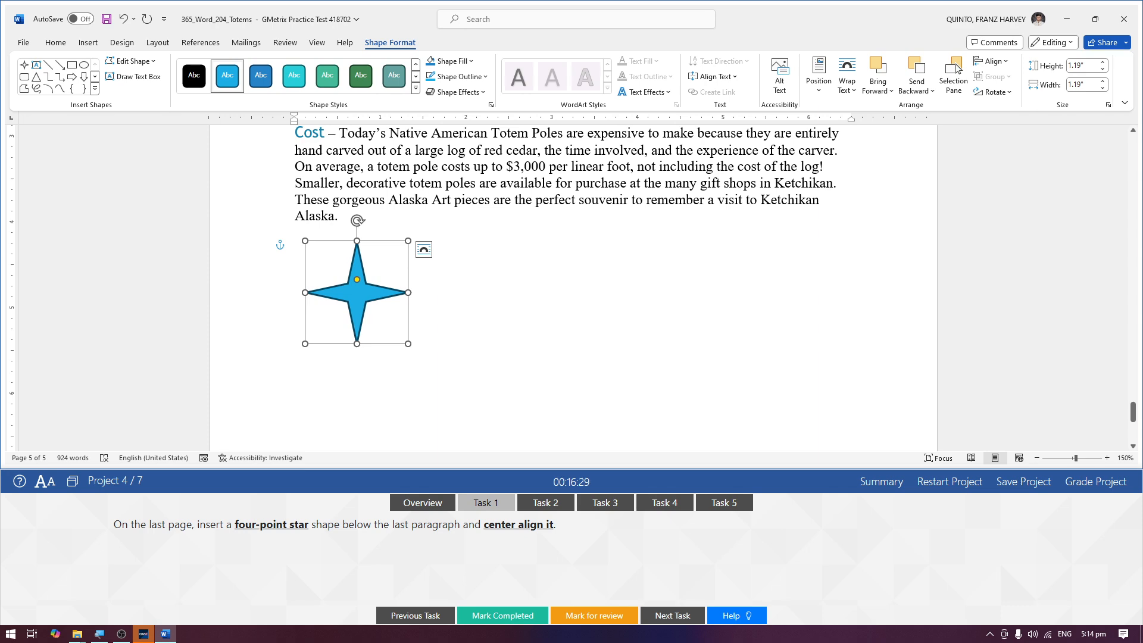
# Align the four-point star to the horizontal center and mark Task 1 as completed
pyautogui.moveTo(367, 311); pyautogui.dragTo(415, 316)
pyautogui.click(449, 246)
pyautogui.click(359, 272)
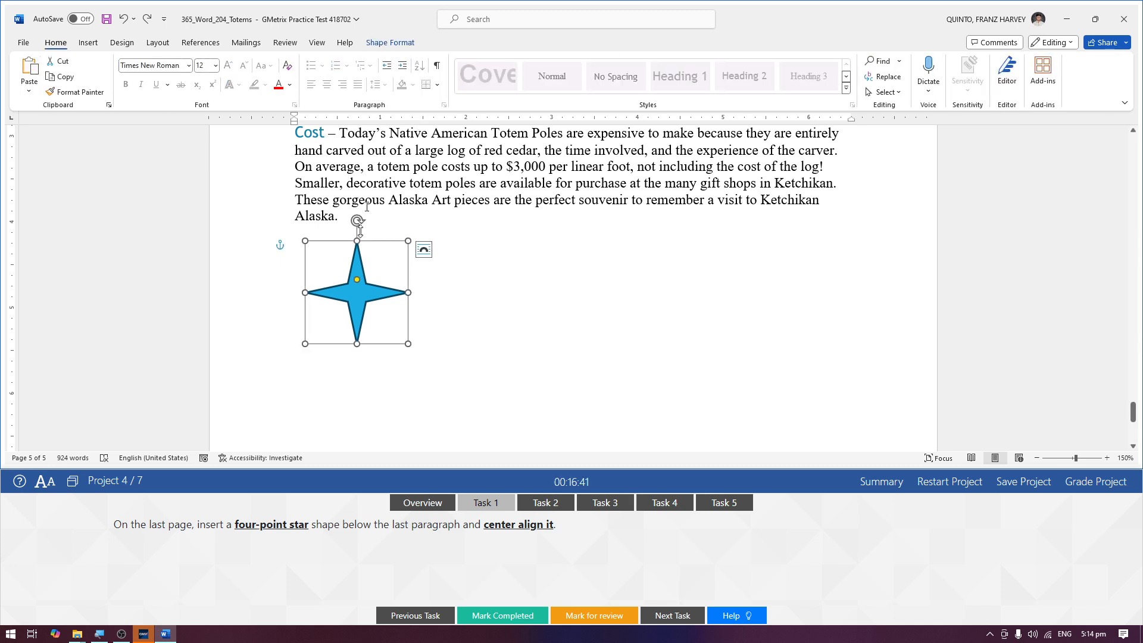
pyautogui.click(390, 48)
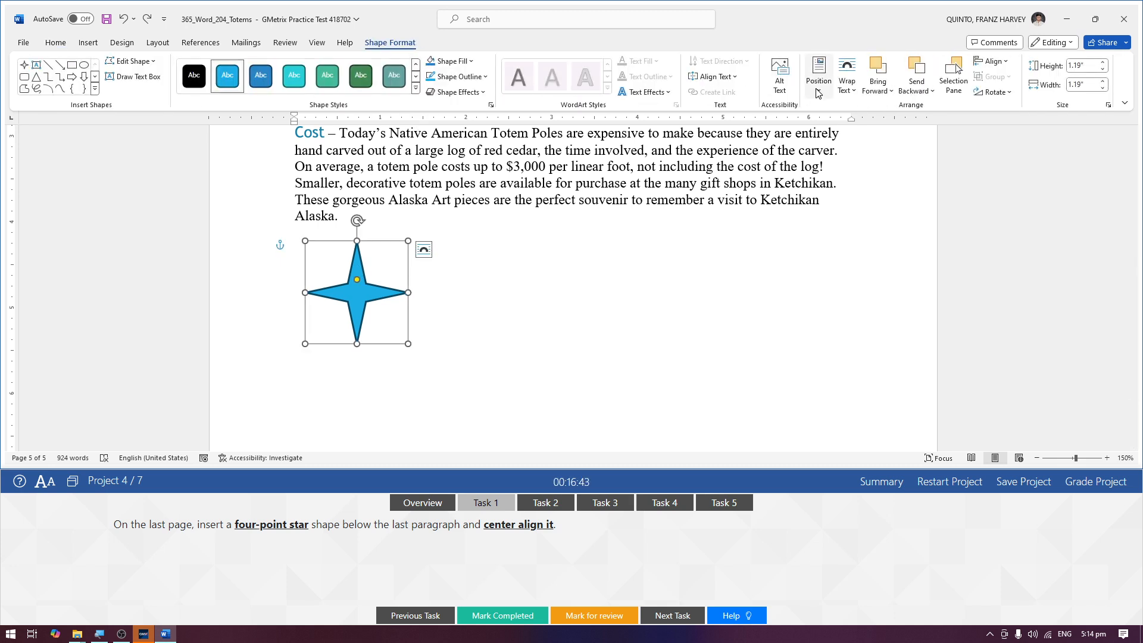
pyautogui.click(1007, 64)
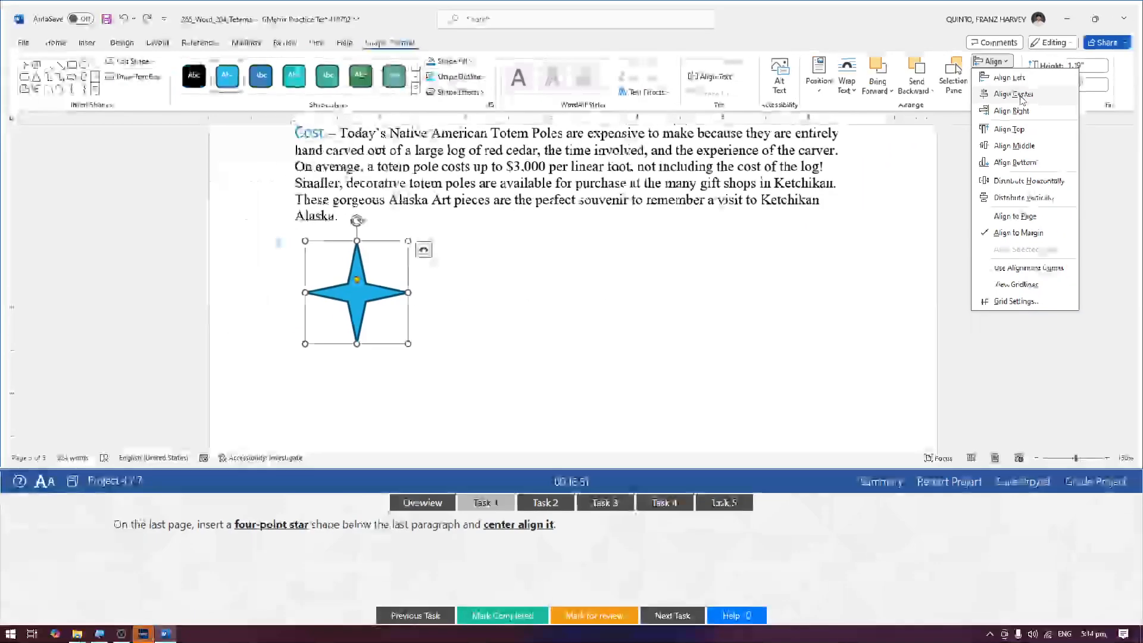
pyautogui.click(1034, 134)
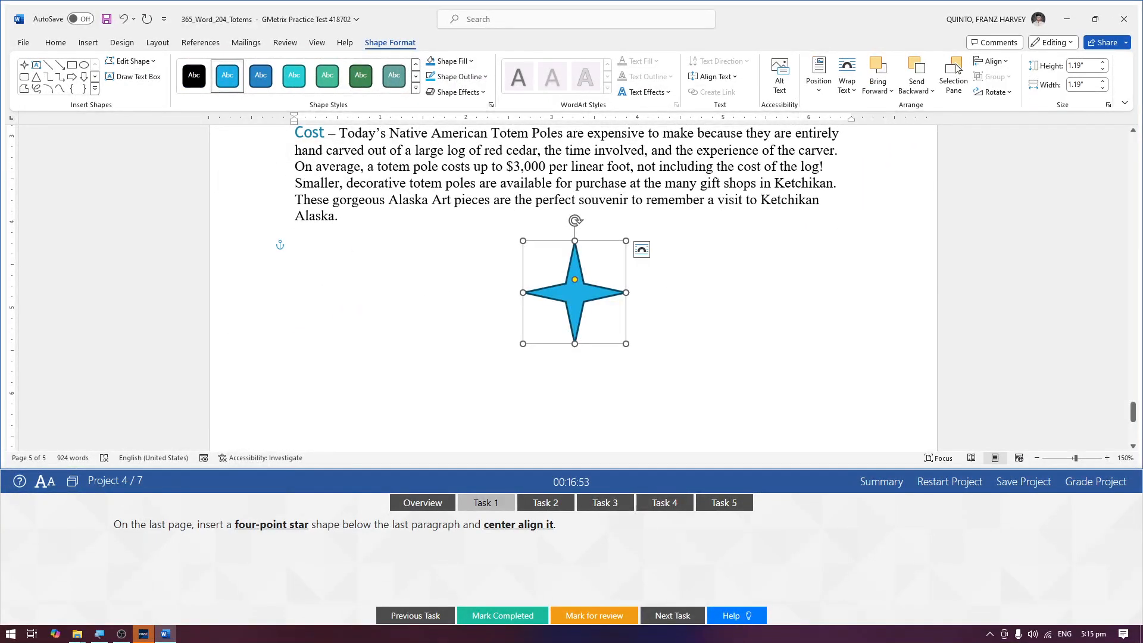
pyautogui.click(502, 615)
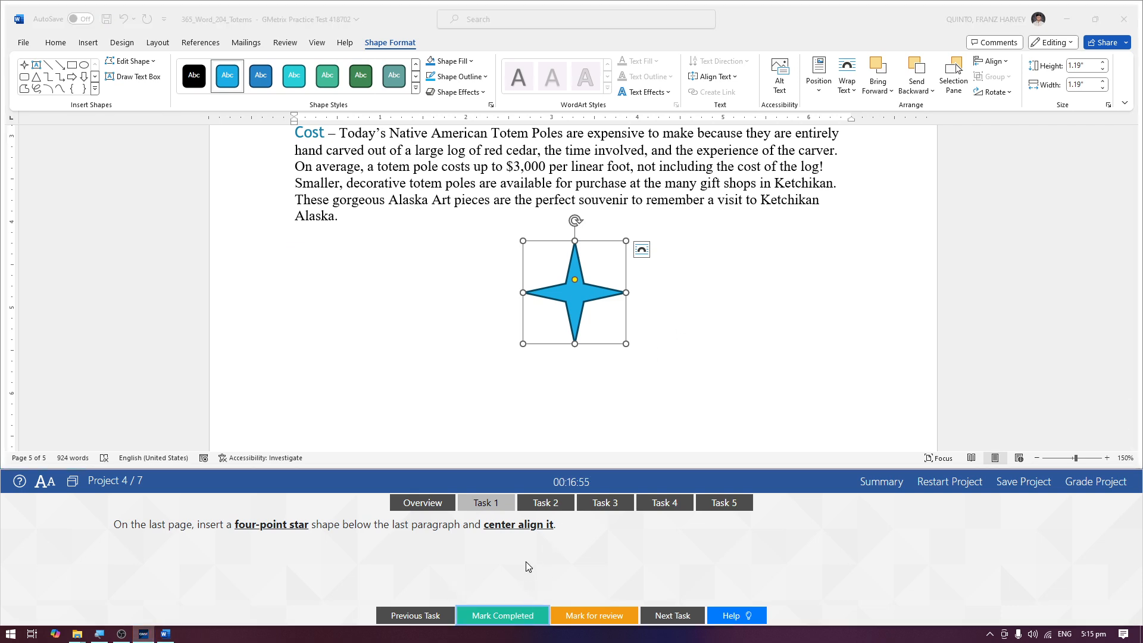
# Open Task 2 and use Go To to navigate to the bookmark Insects
pyautogui.click(548, 505)
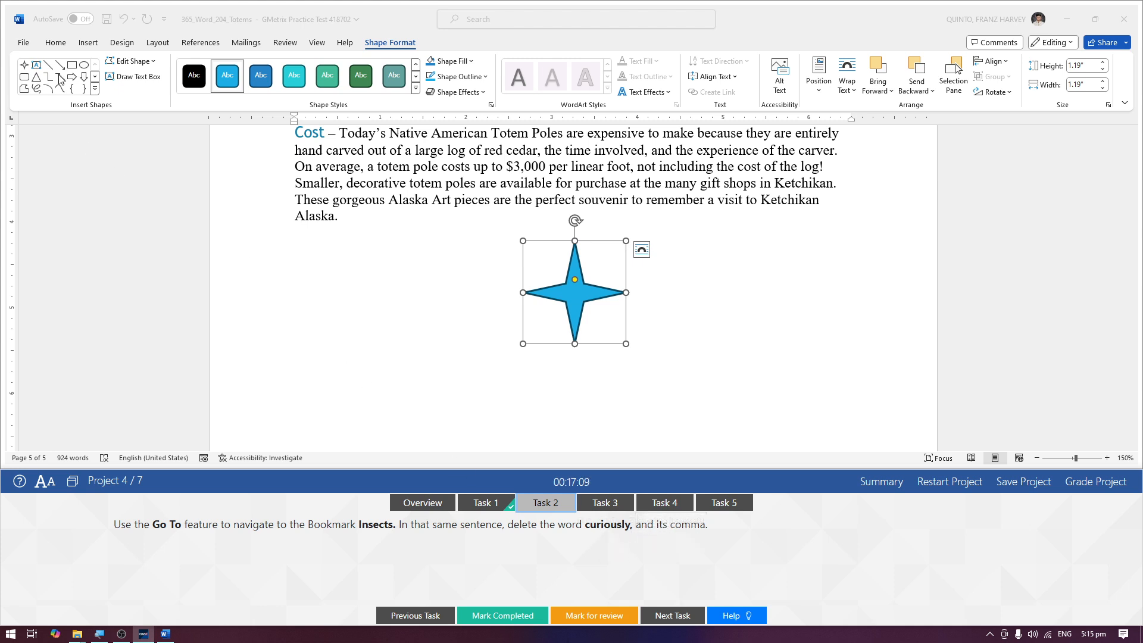
pyautogui.click(56, 47)
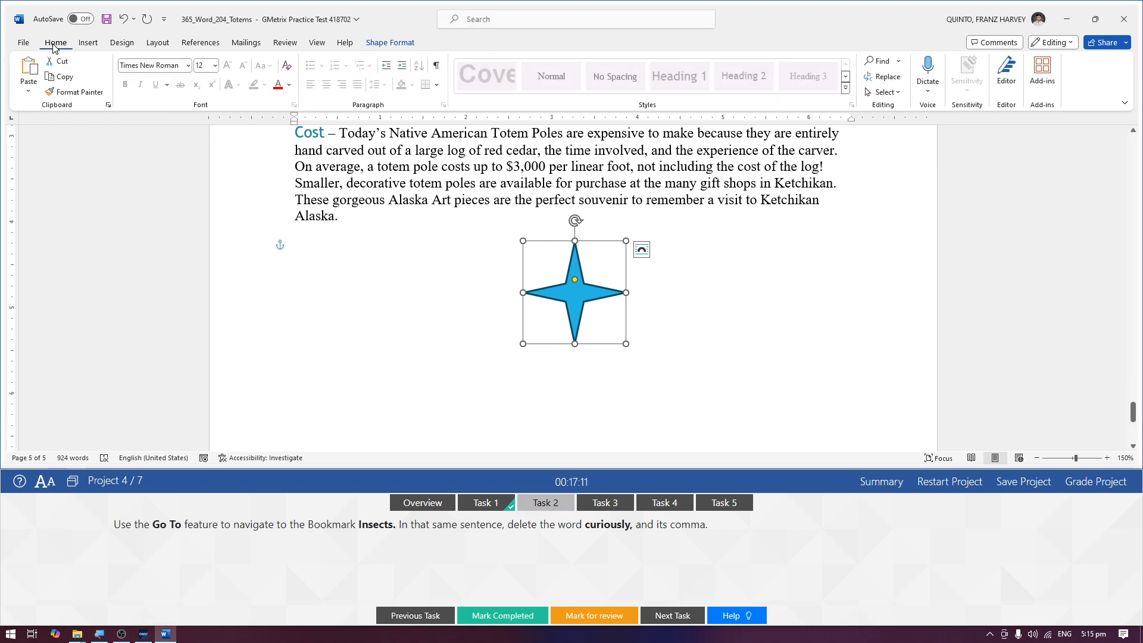
pyautogui.click(388, 167)
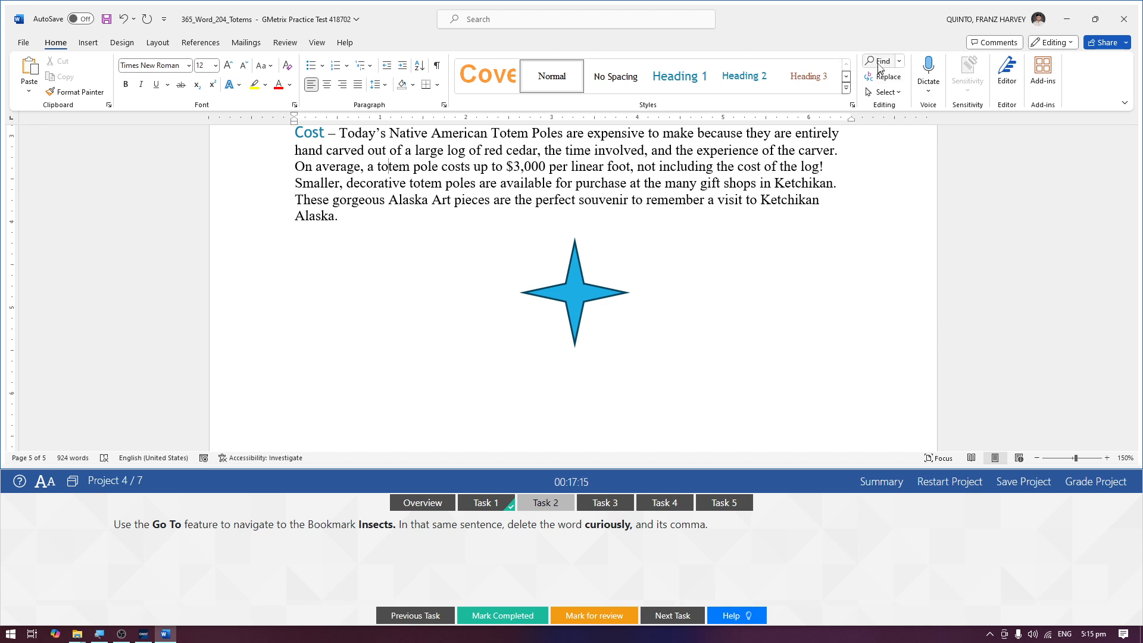
pyautogui.click(900, 61)
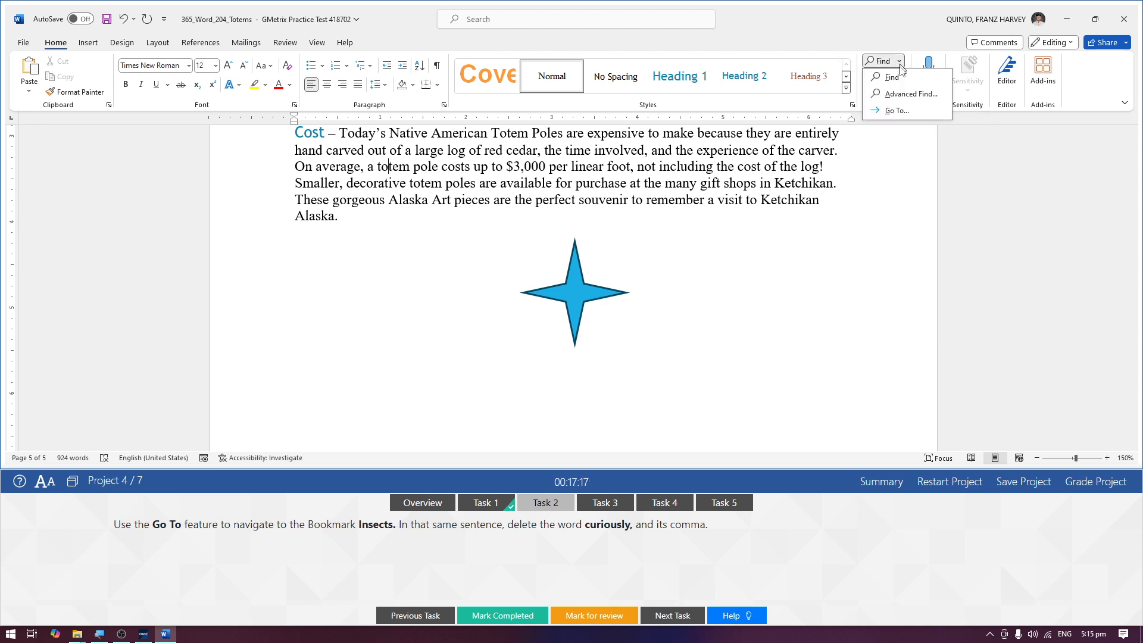
pyautogui.click(906, 112)
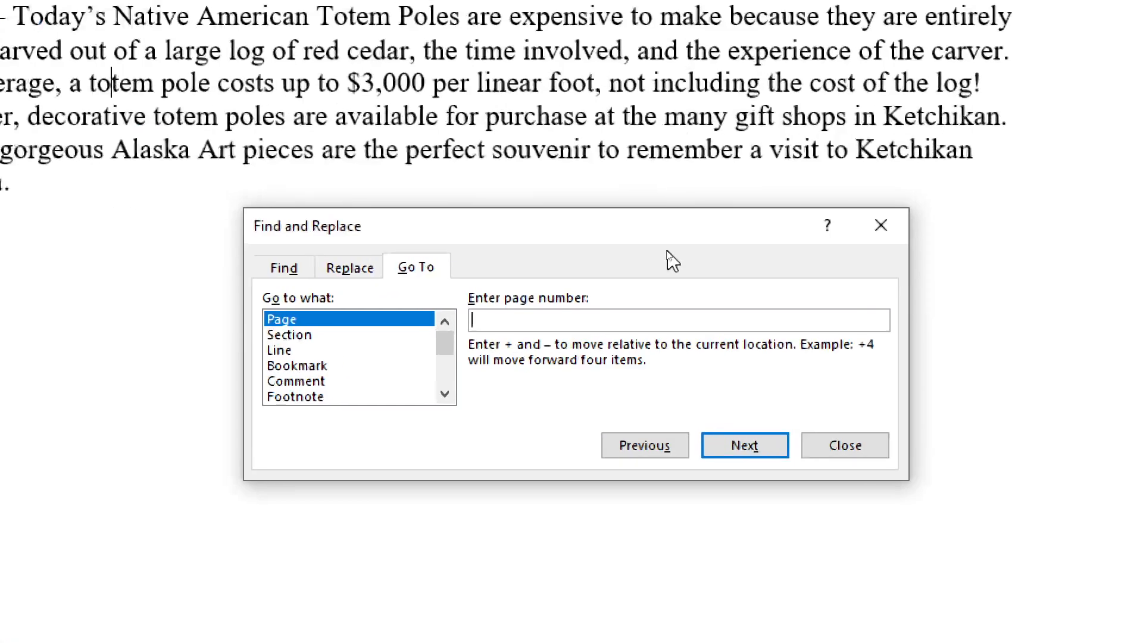
pyautogui.click(315, 366)
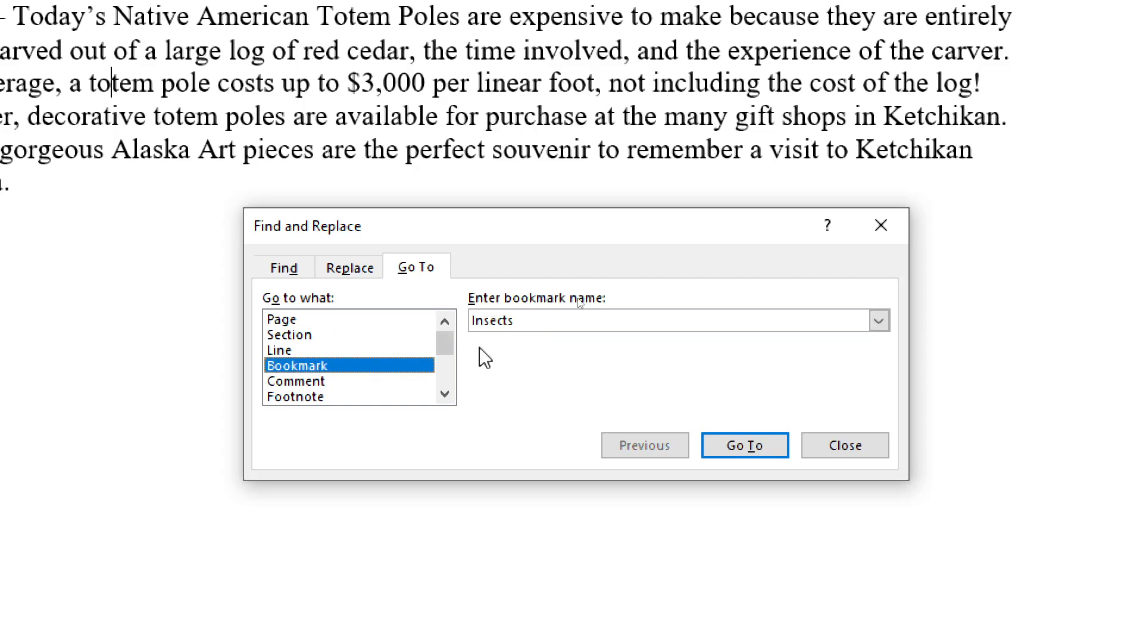
pyautogui.click(743, 447)
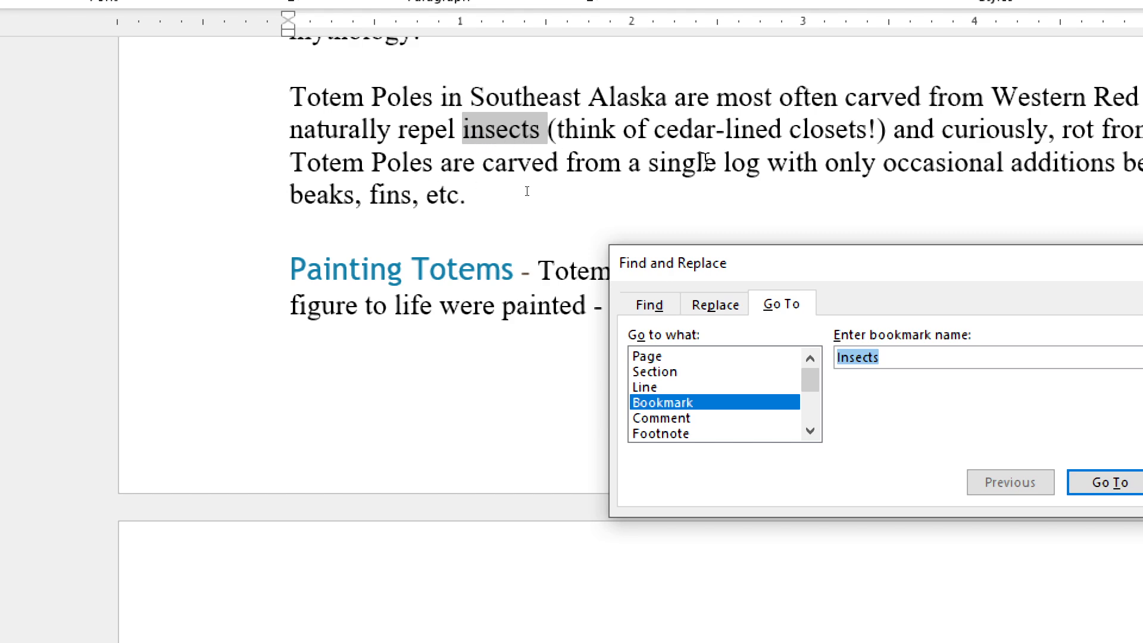
pyautogui.click(1066, 481)
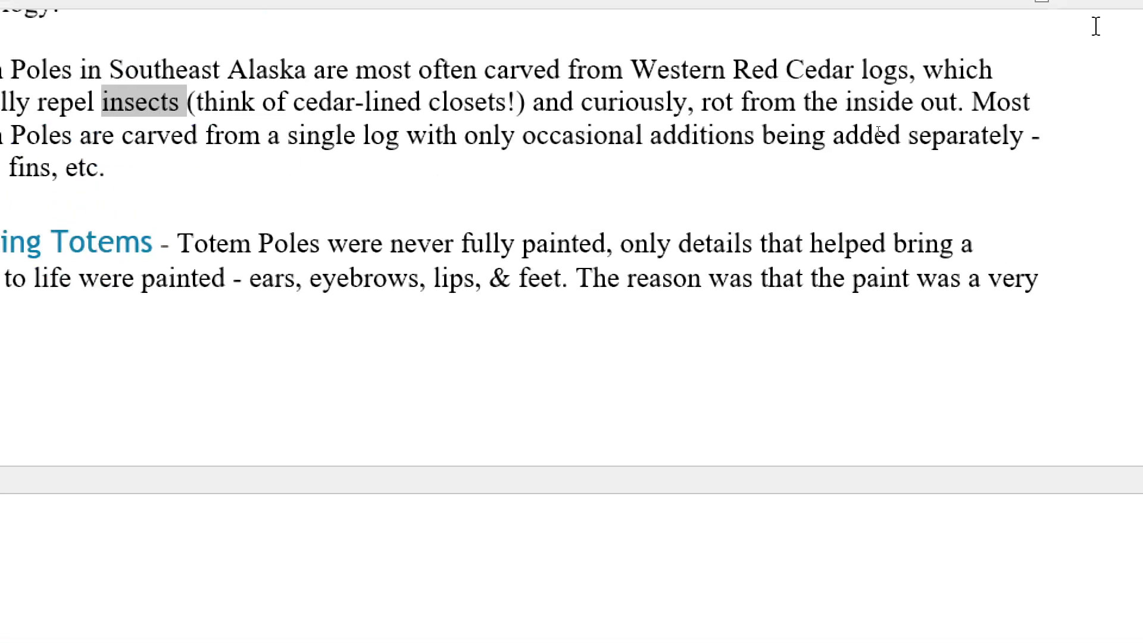
# Delete the word "curiously," with its comma from the bookmarked sentence and mark Task 2 as completed
pyautogui.click(582, 103)
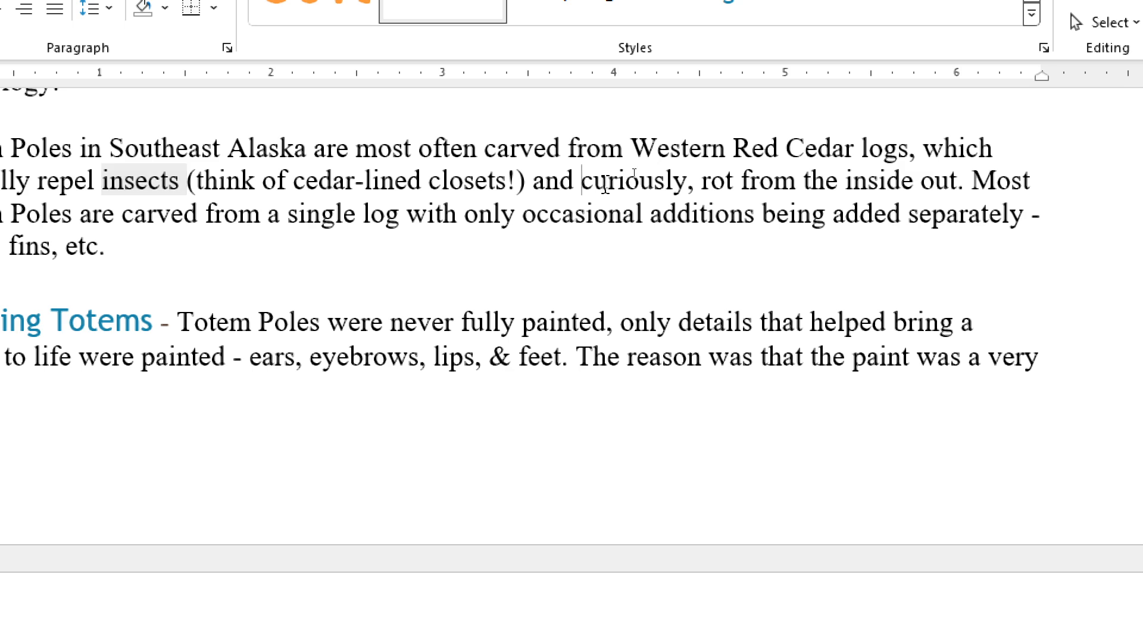
pyautogui.moveTo(606, 184); pyautogui.dragTo(710, 197)
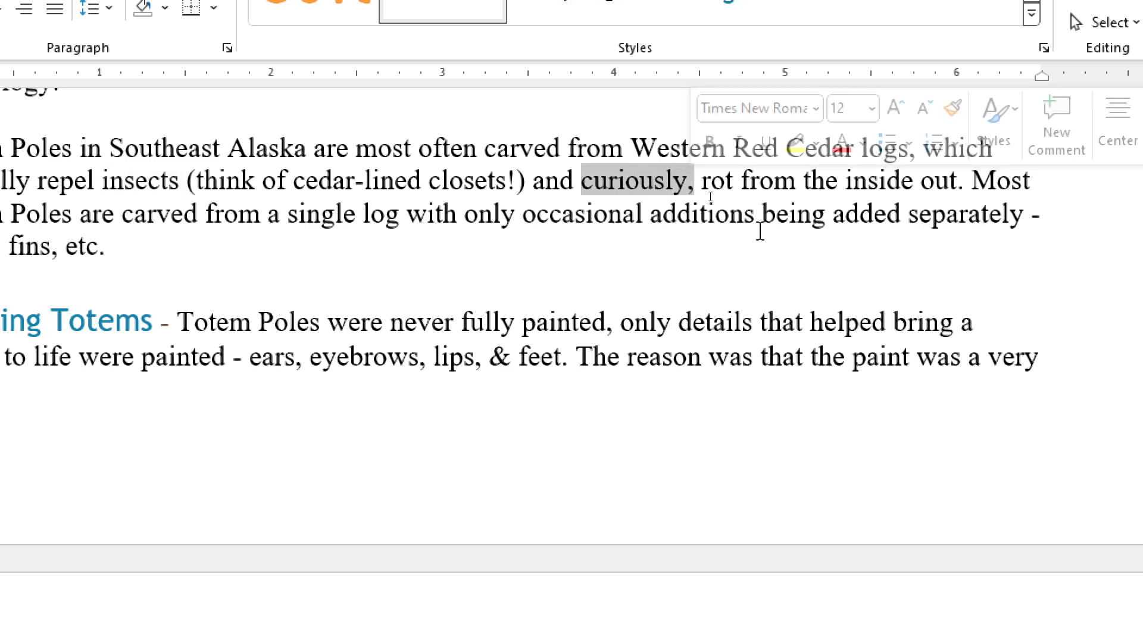
pyautogui.press('Delete')
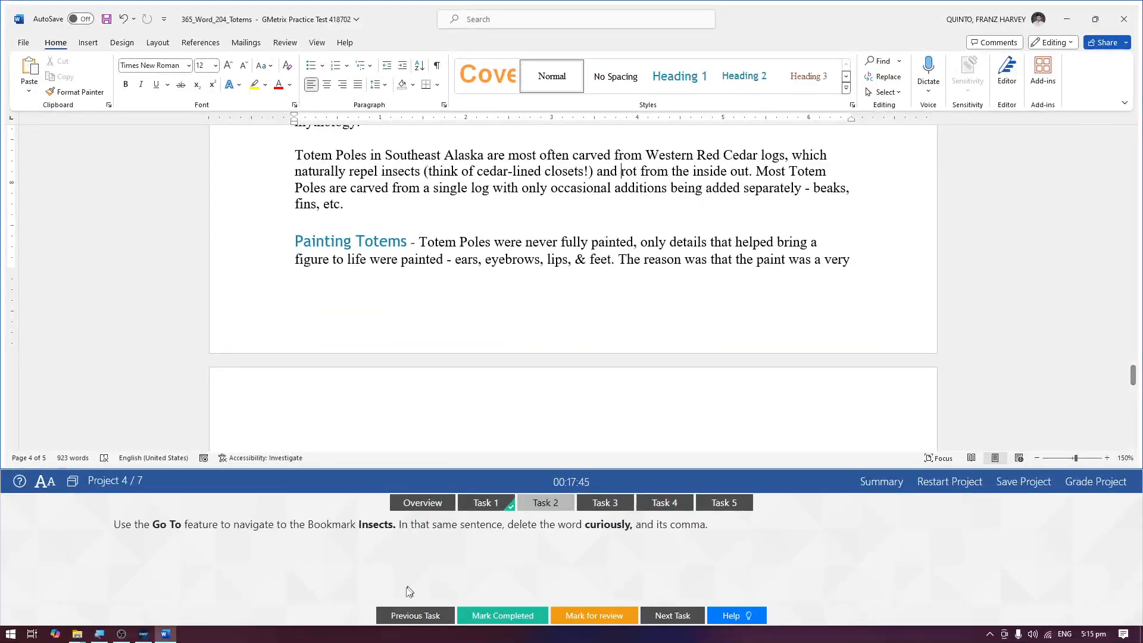
pyautogui.click(500, 617)
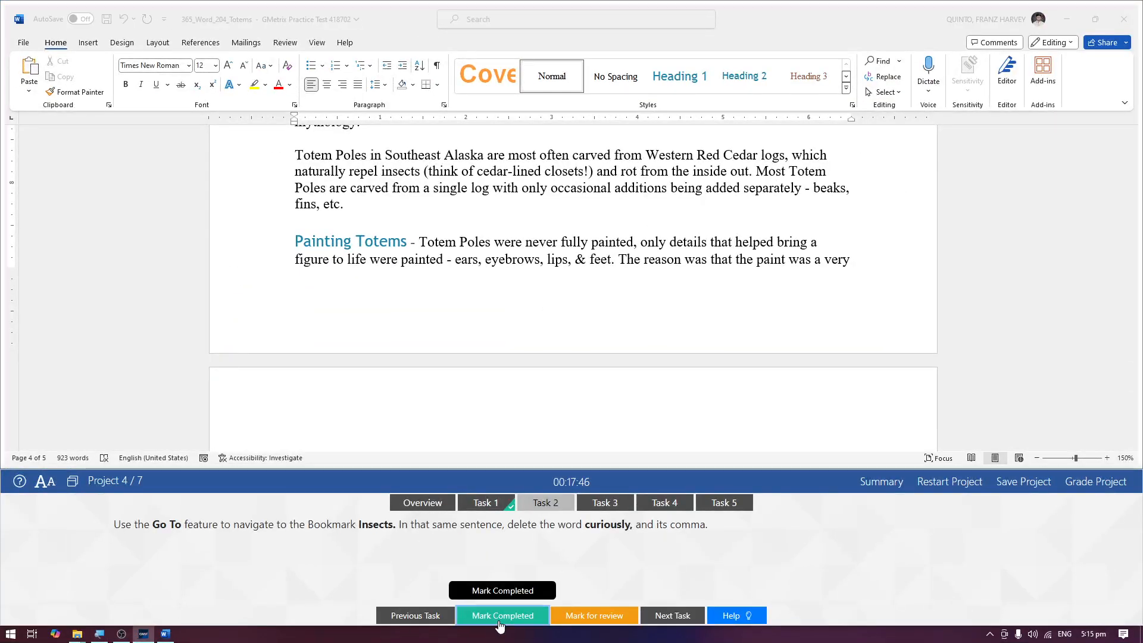
# Open Task 3 and look over the bottom margins of the cover page and the following pages
pyautogui.click(613, 506)
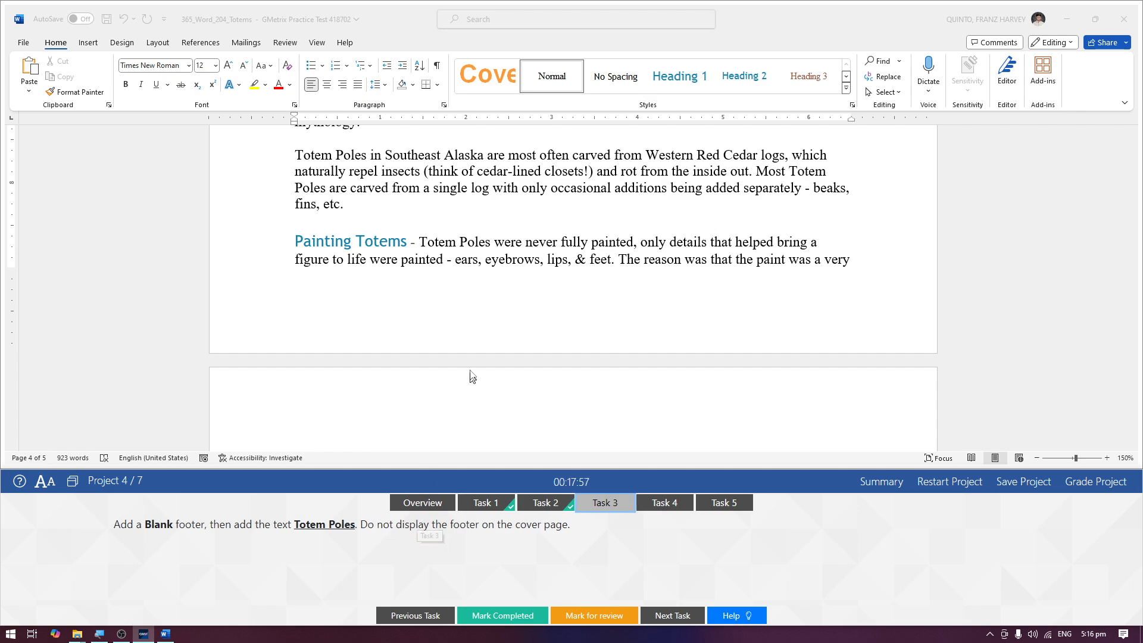
pyautogui.scroll(15, 470, 378)
pyautogui.scroll(10, 516, 345)
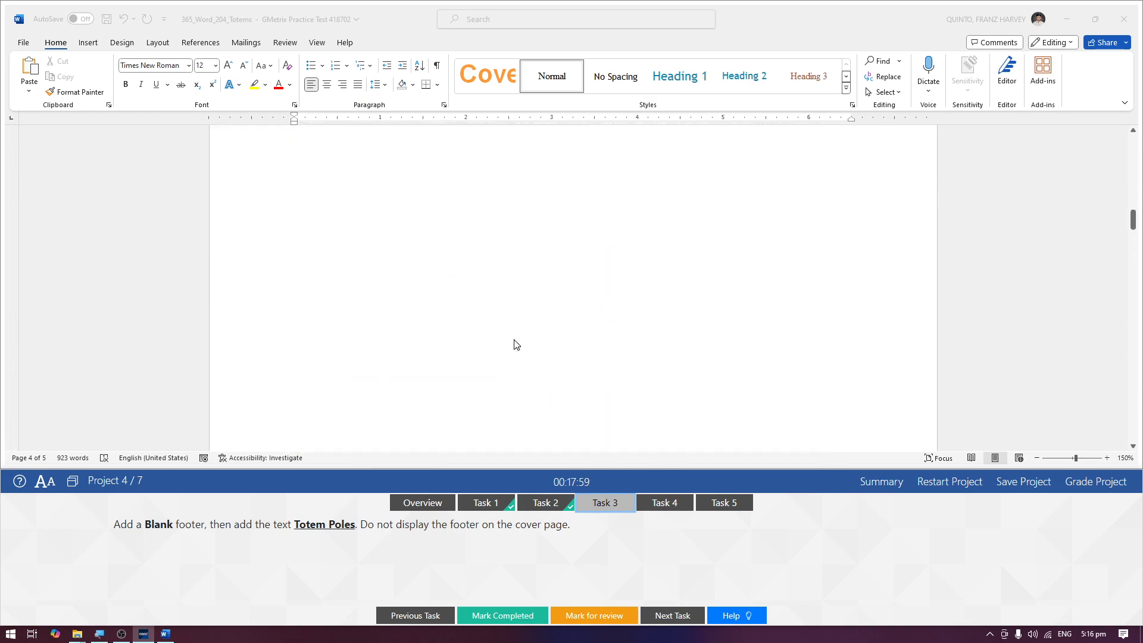
pyautogui.scroll(15, 516, 345)
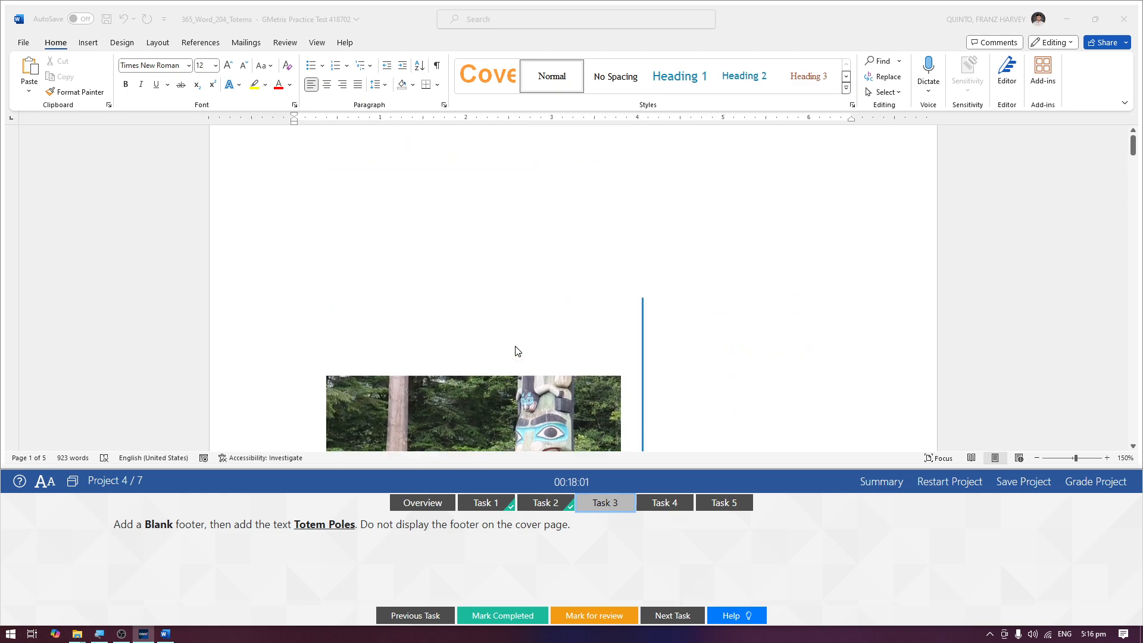
pyautogui.scroll(5, 517, 348)
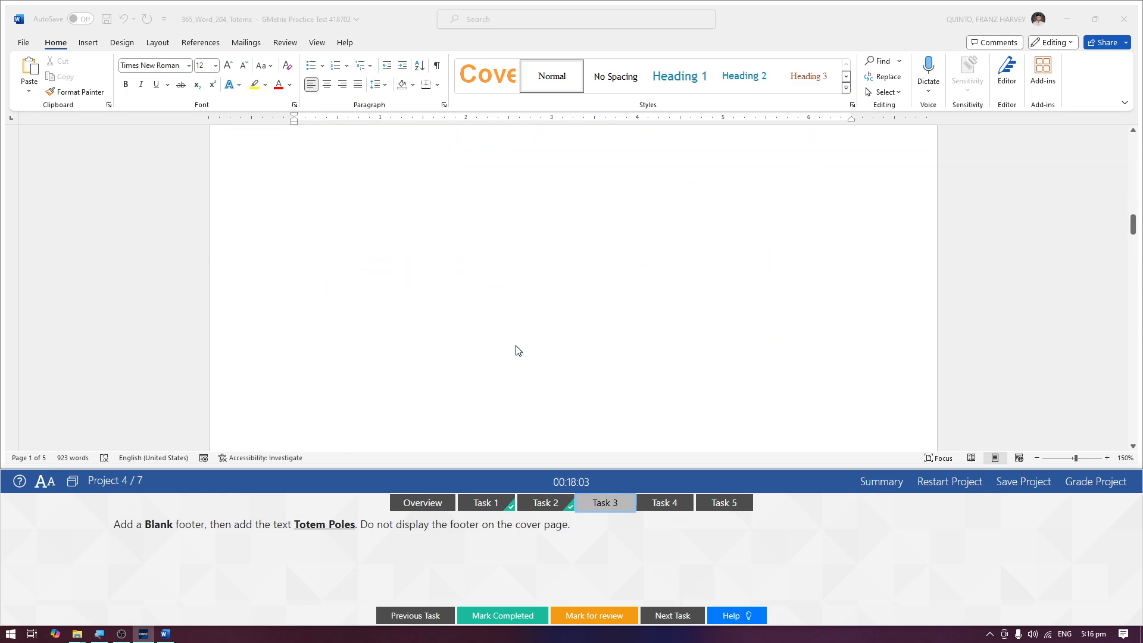
pyautogui.scroll(-5, 515, 345)
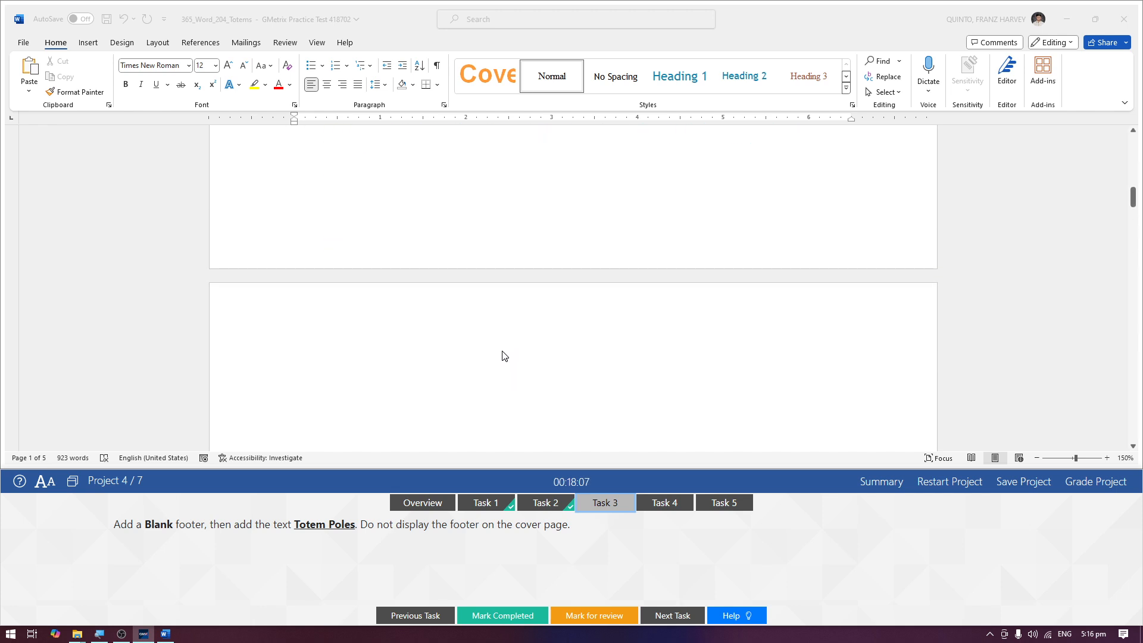
pyautogui.scroll(1, 505, 356)
pyautogui.scroll(3, 434, 317)
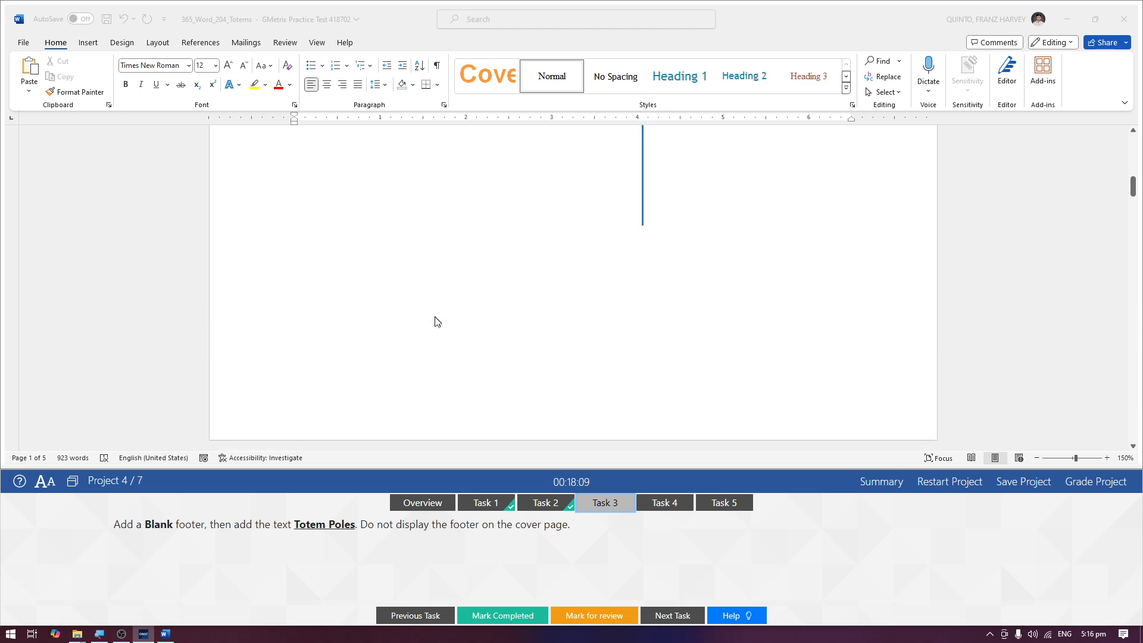
pyautogui.scroll(8, 438, 329)
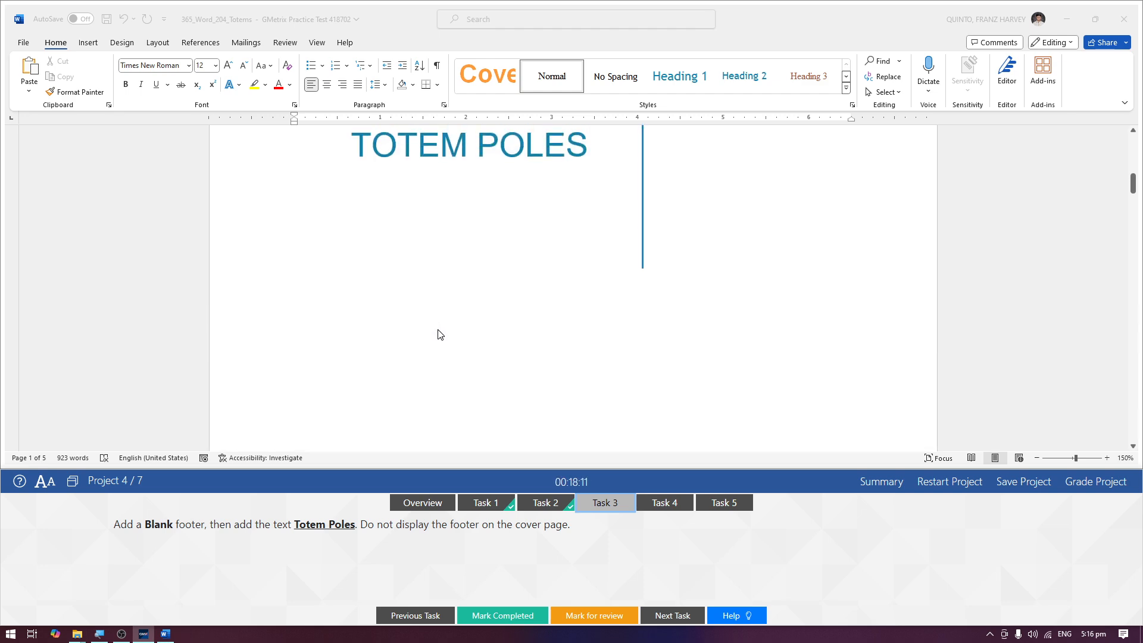
pyautogui.scroll(-10, 539, 357)
pyautogui.scroll(-3, 539, 361)
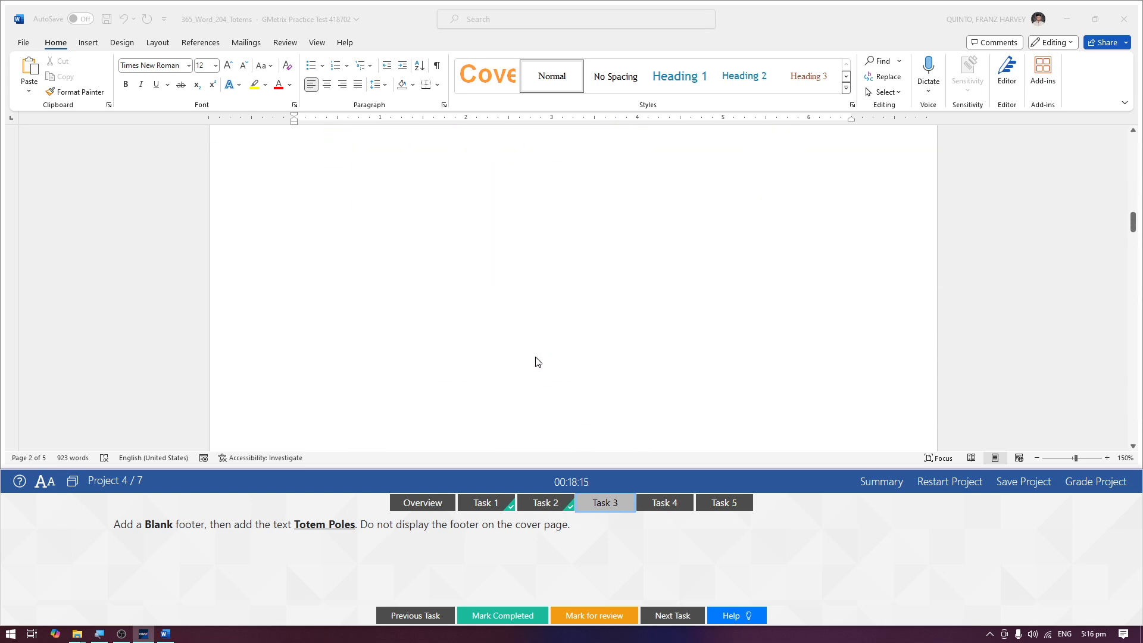
pyautogui.scroll(-5, 531, 365)
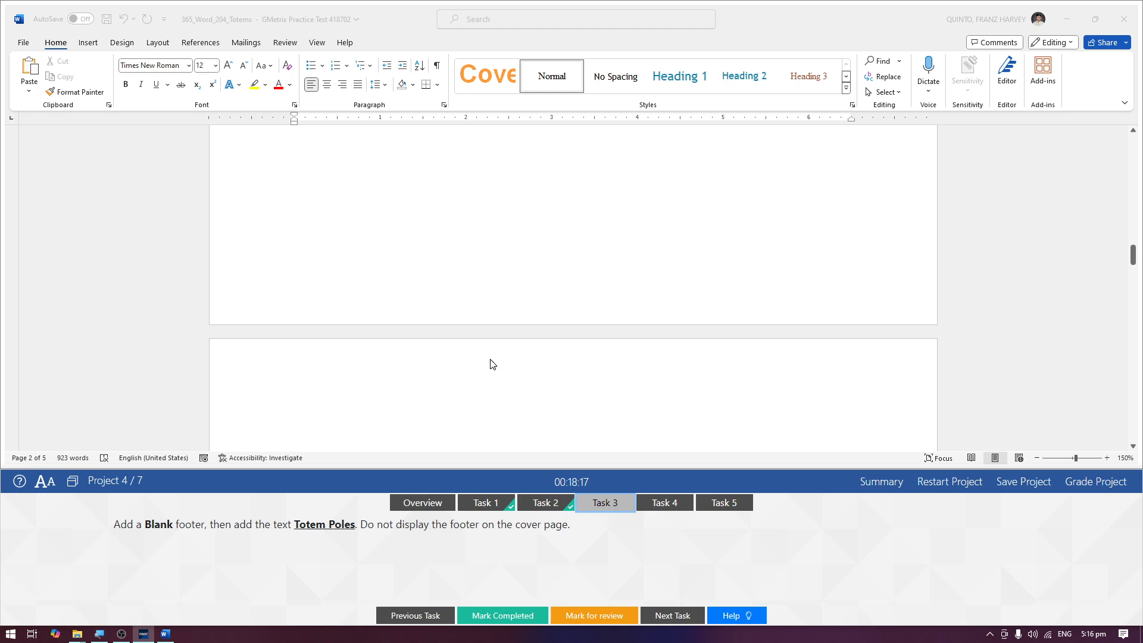
pyautogui.scroll(-5, 492, 364)
pyautogui.scroll(3, 352, 258)
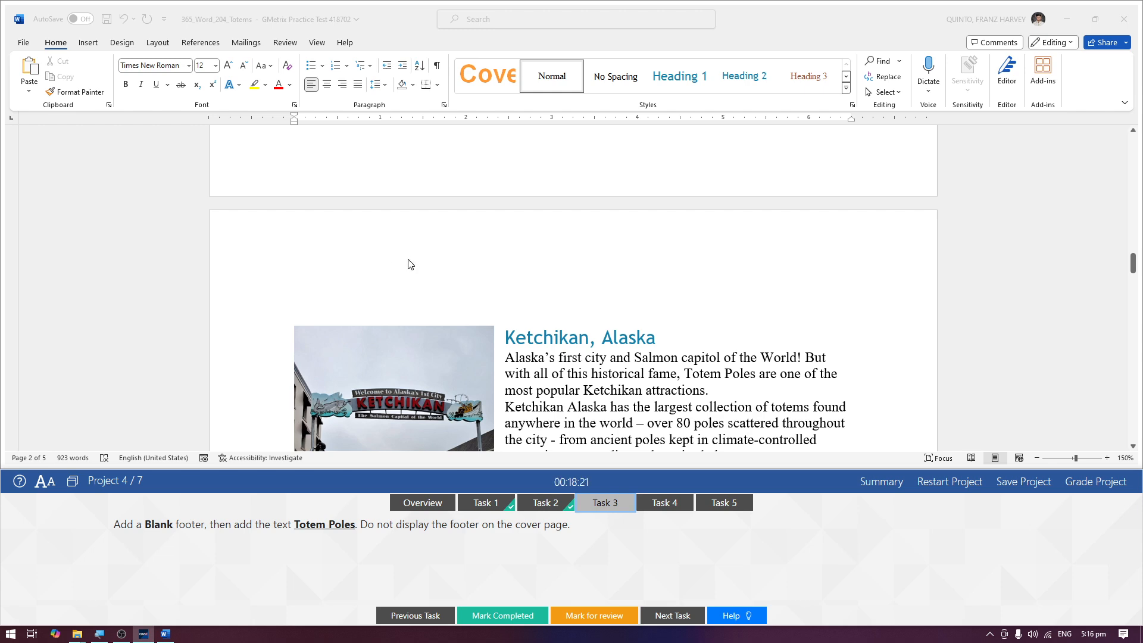
pyautogui.scroll(-5, 487, 277)
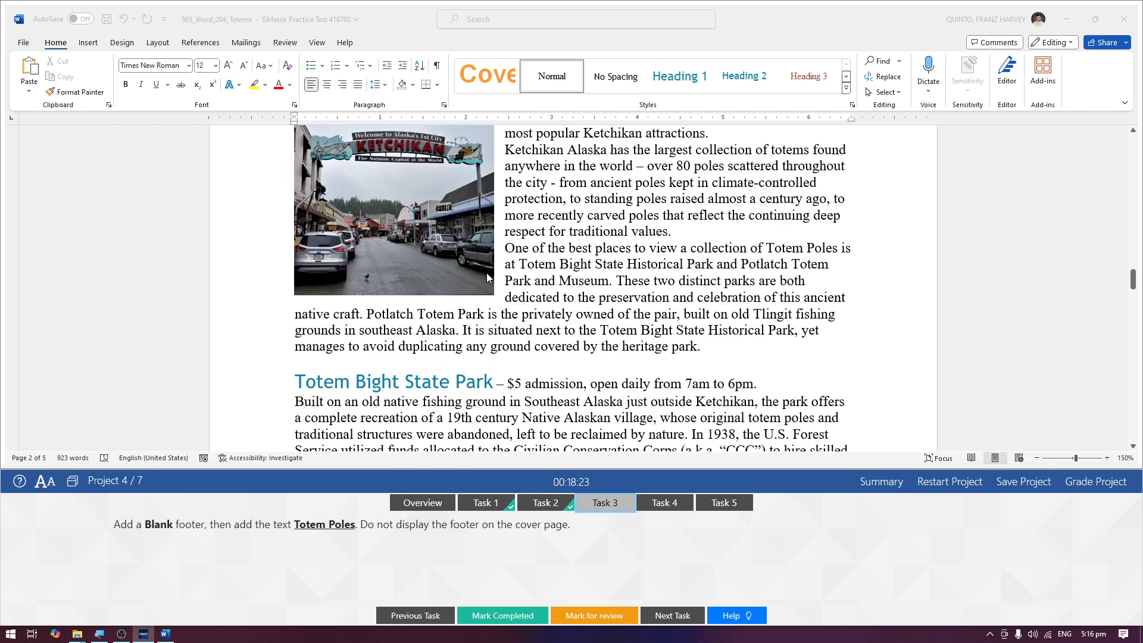
pyautogui.scroll(-10, 486, 276)
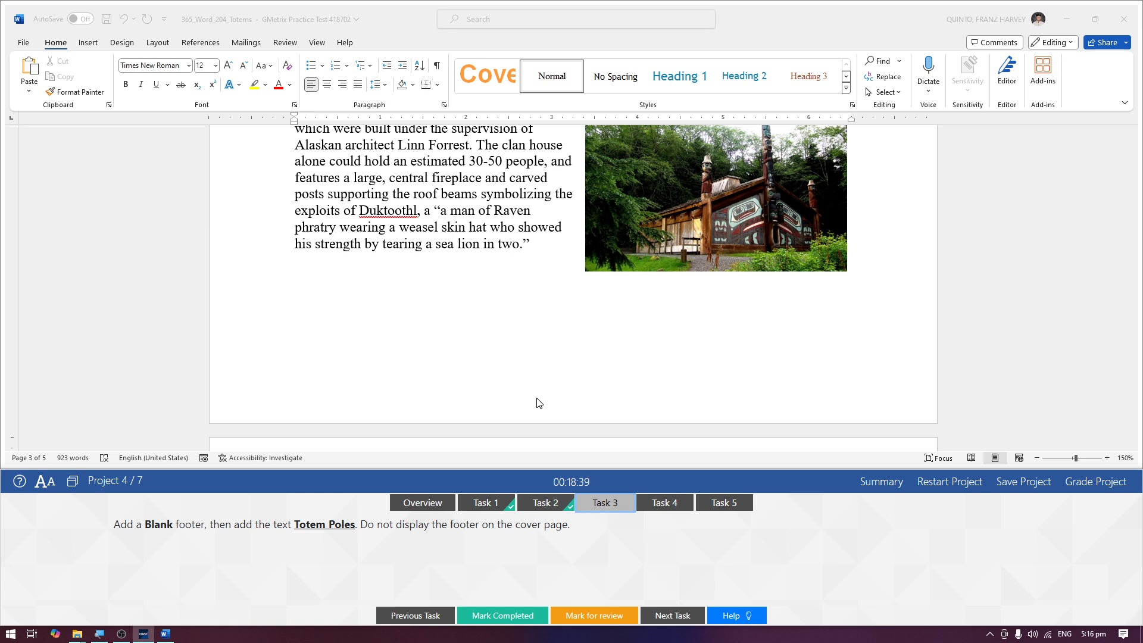
pyautogui.doubleClick(348, 394)
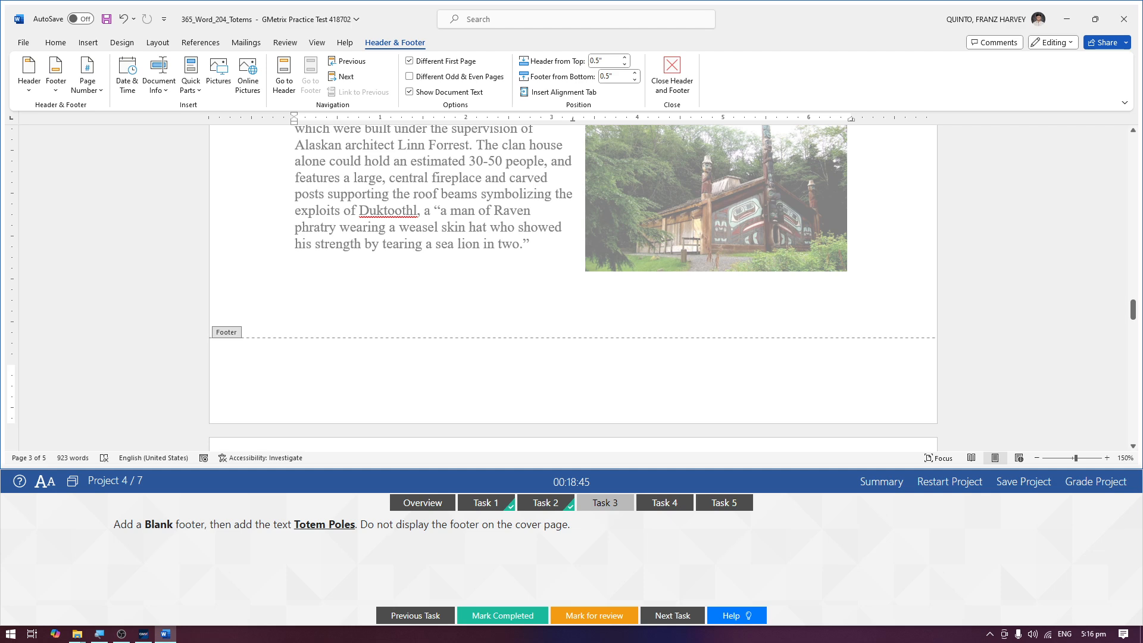
pyautogui.doubleClick(346, 298)
pyautogui.click(158, 43)
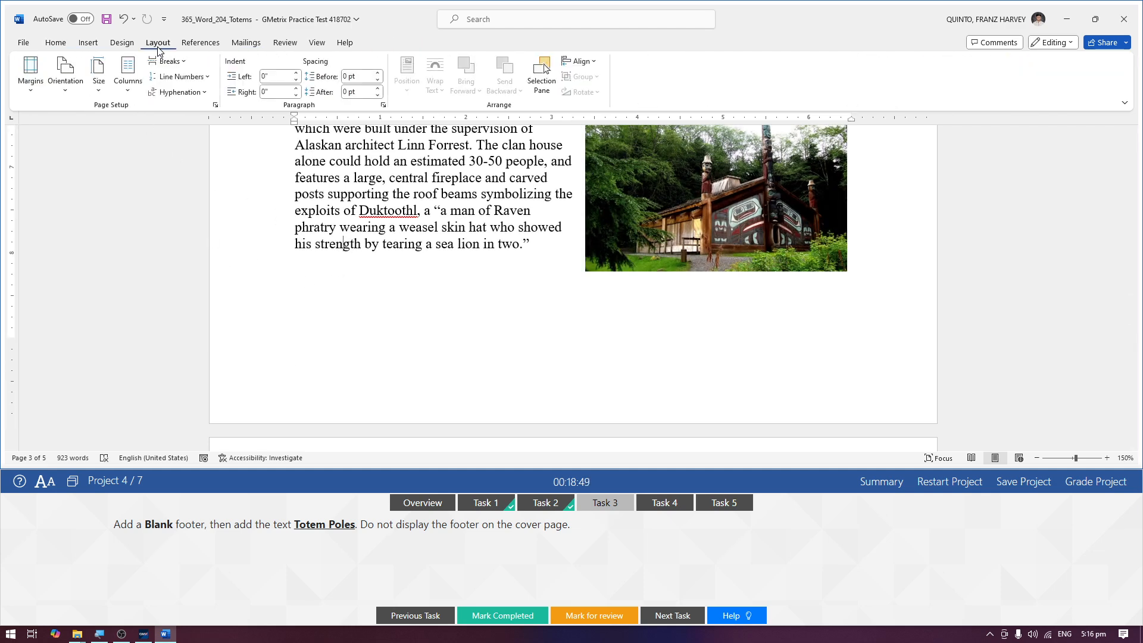
# Insert the built-in Blank footer, replace its placeholder with the text "Totem Poles", and return to the document body
pyautogui.click(88, 43)
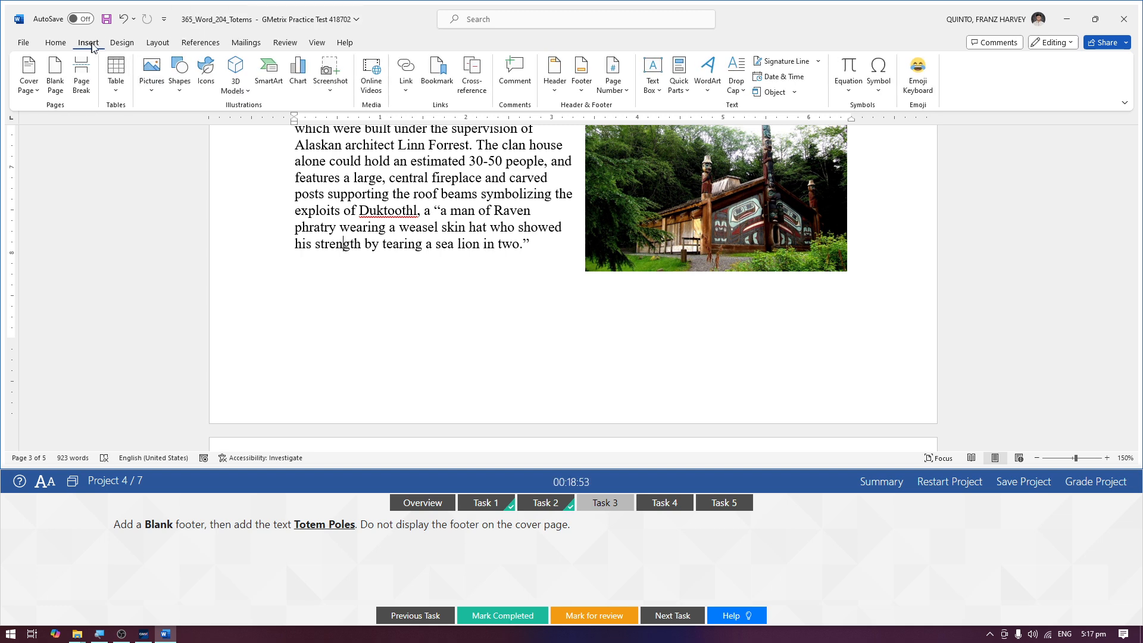
pyautogui.click(585, 95)
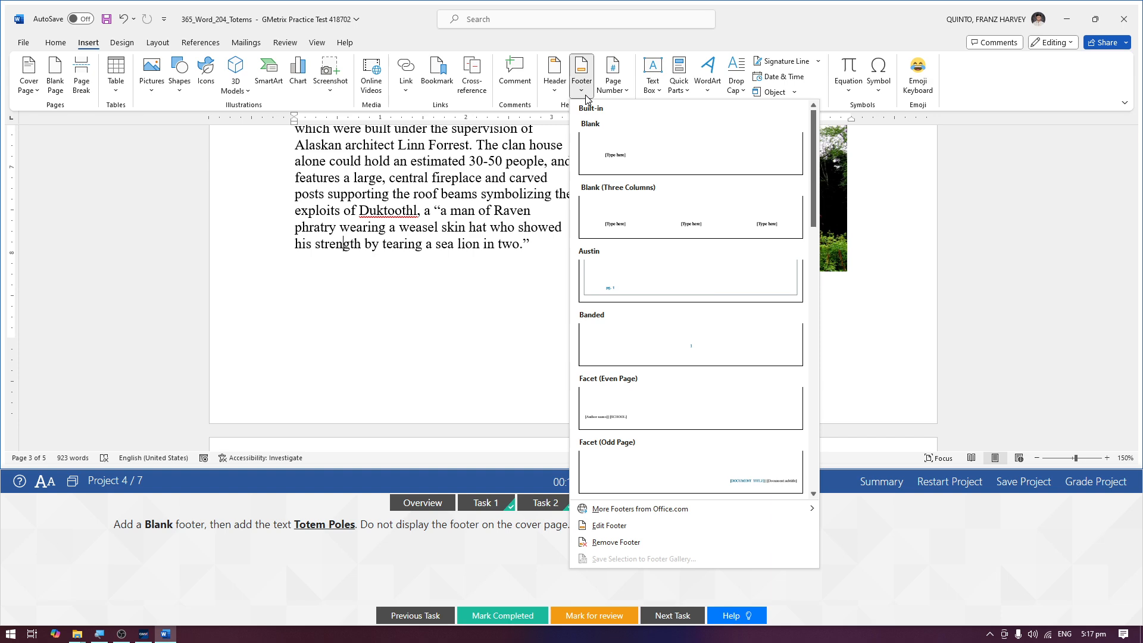
pyautogui.click(642, 160)
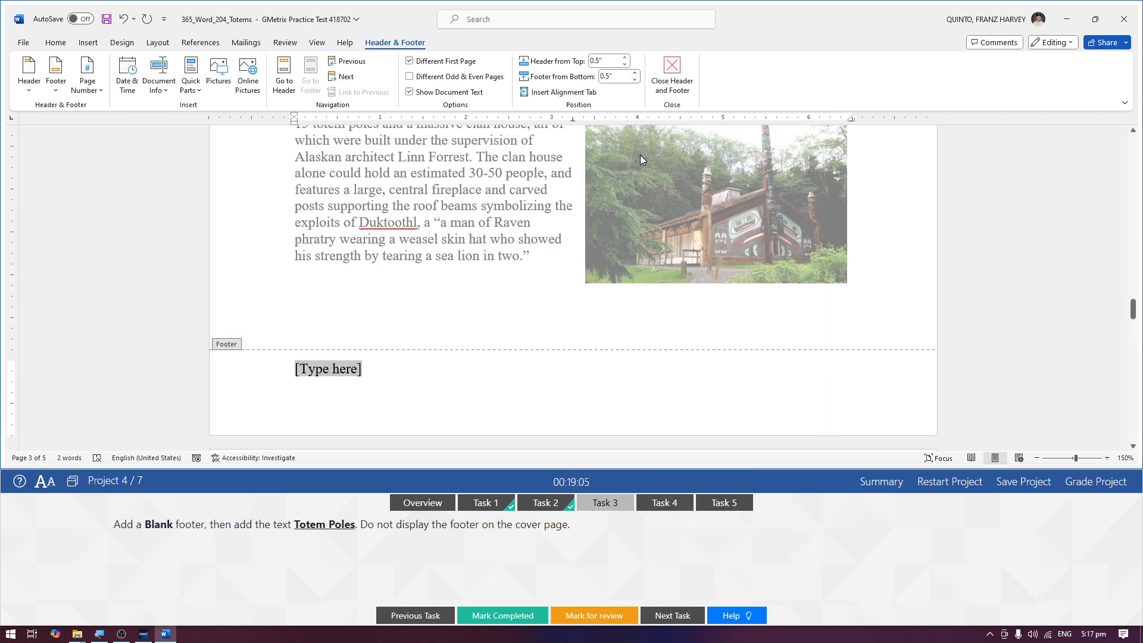
pyautogui.press('Delete')
pyautogui.write('em ')
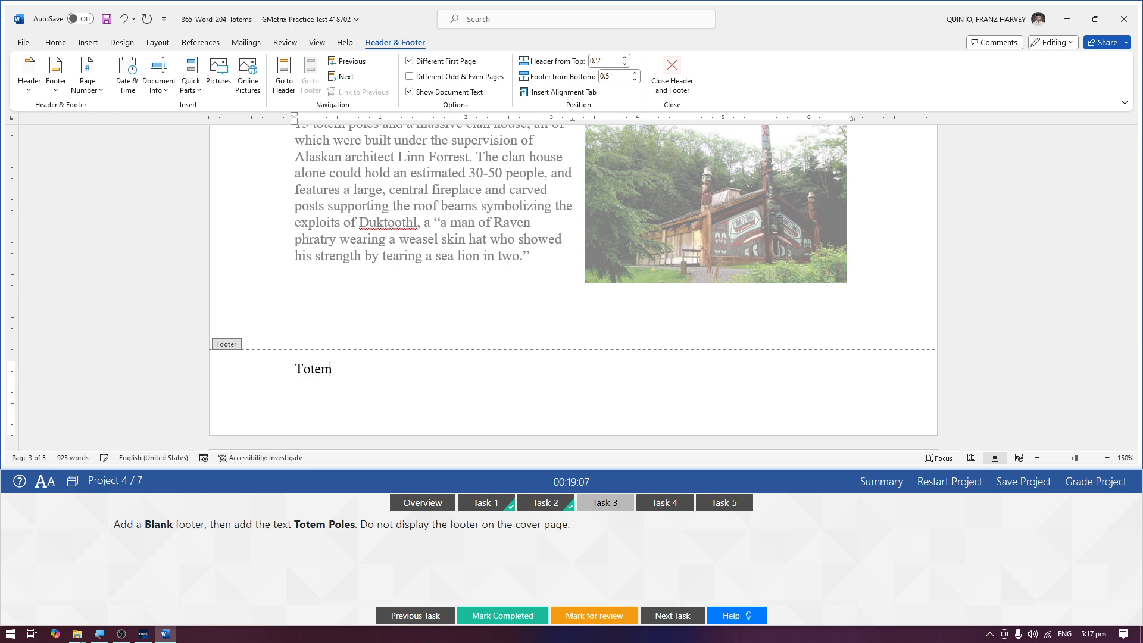
pyautogui.write('Poles')
pyautogui.click(682, 95)
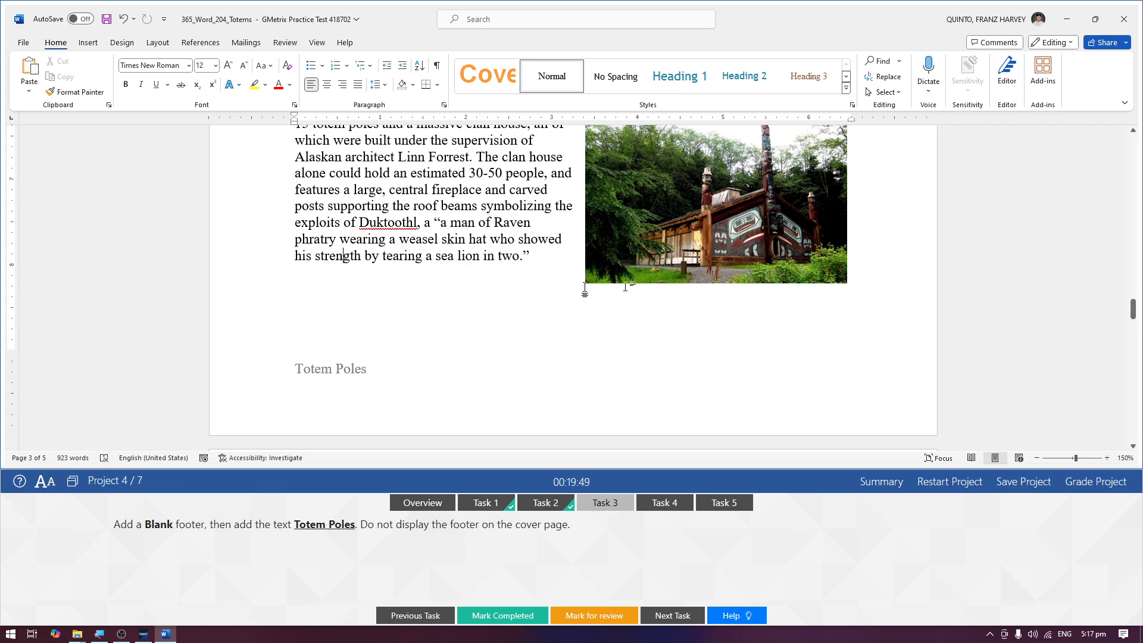
# Check the footer area on the cover page and page two, and mark Task 3 as completed
pyautogui.moveTo(1134, 309); pyautogui.dragTo(1126, 199)
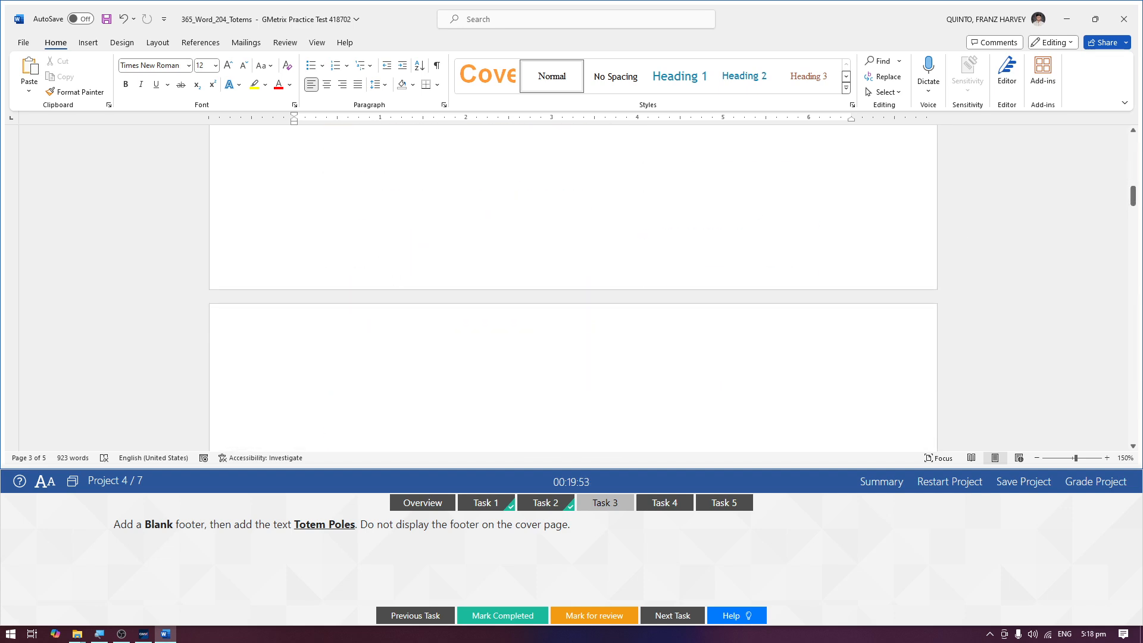
pyautogui.scroll(-10, 386, 284)
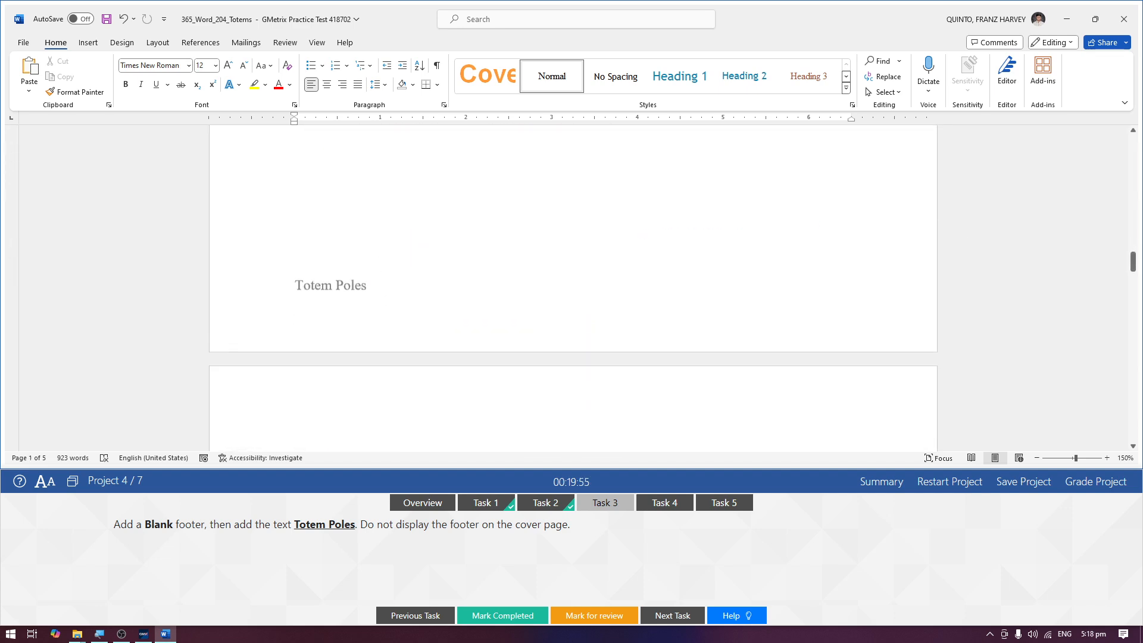
pyautogui.scroll(-3, 355, 230)
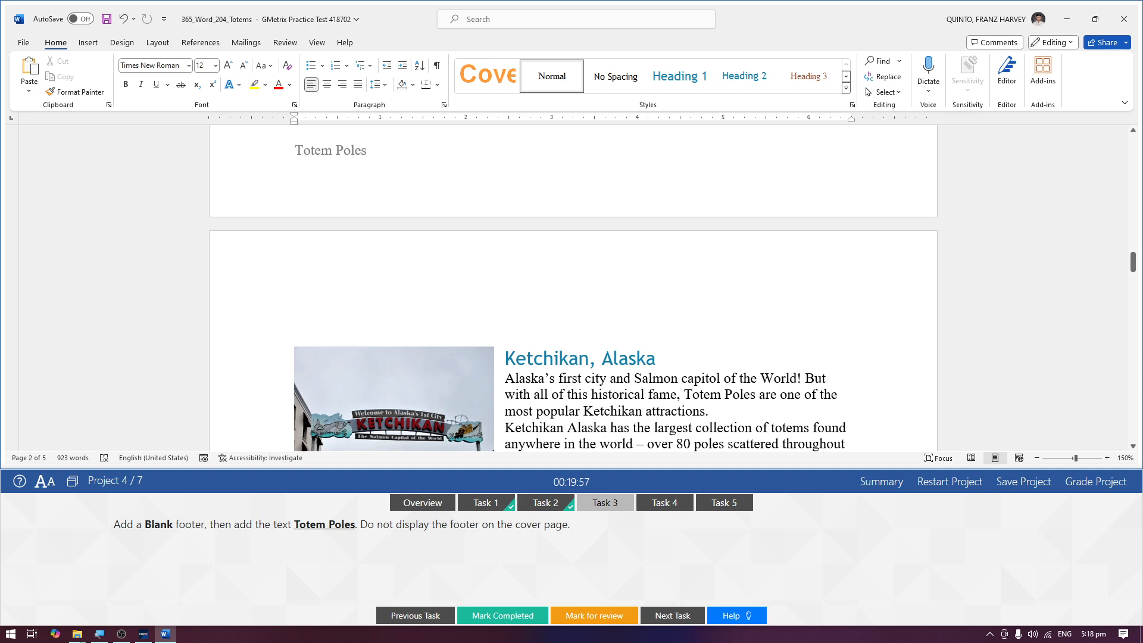
pyautogui.click(491, 616)
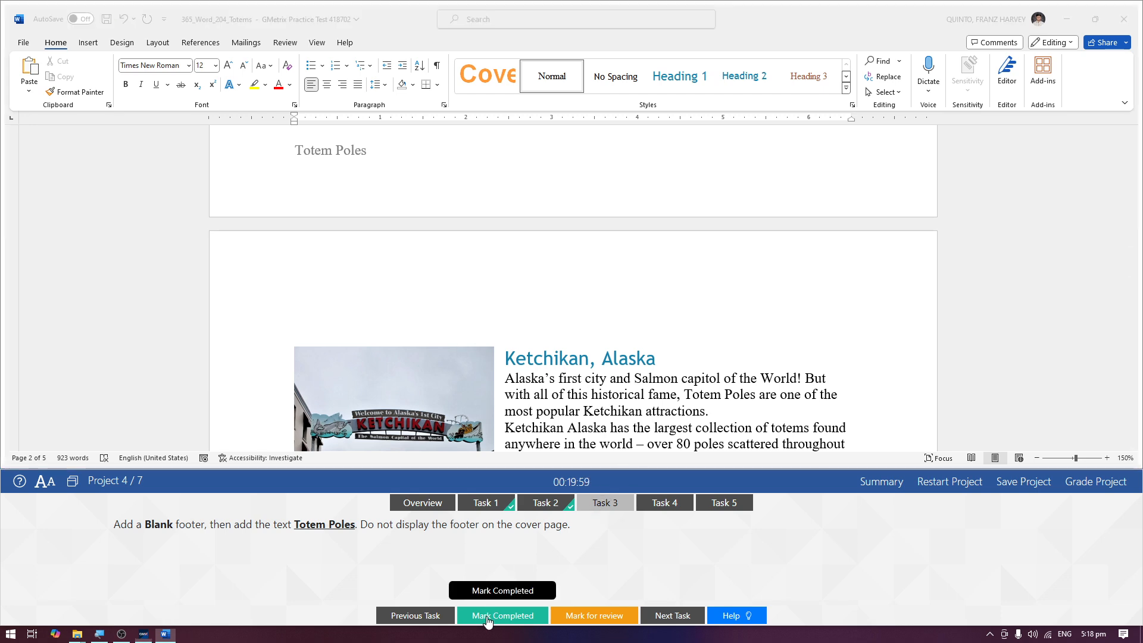
# Open Task 4 and place the insertion point in the empty space at the top of page two
pyautogui.click(671, 507)
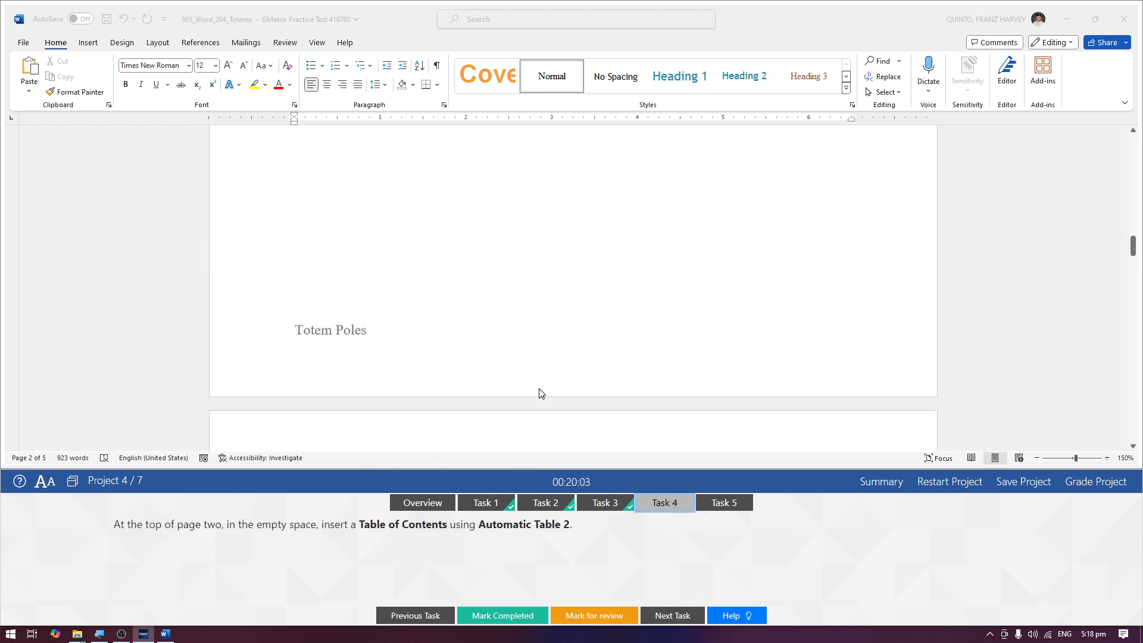
pyautogui.scroll(3, 539, 390)
pyautogui.scroll(-3, 537, 390)
pyautogui.scroll(10, 536, 393)
pyautogui.click(536, 392)
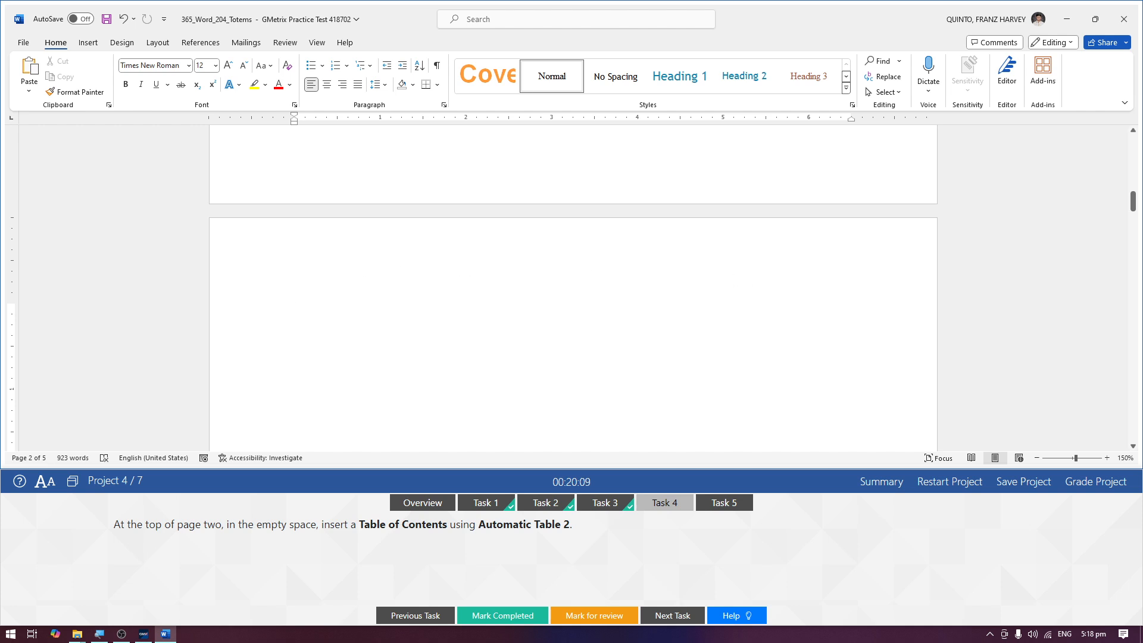
pyautogui.scroll(-2, 1048, 253)
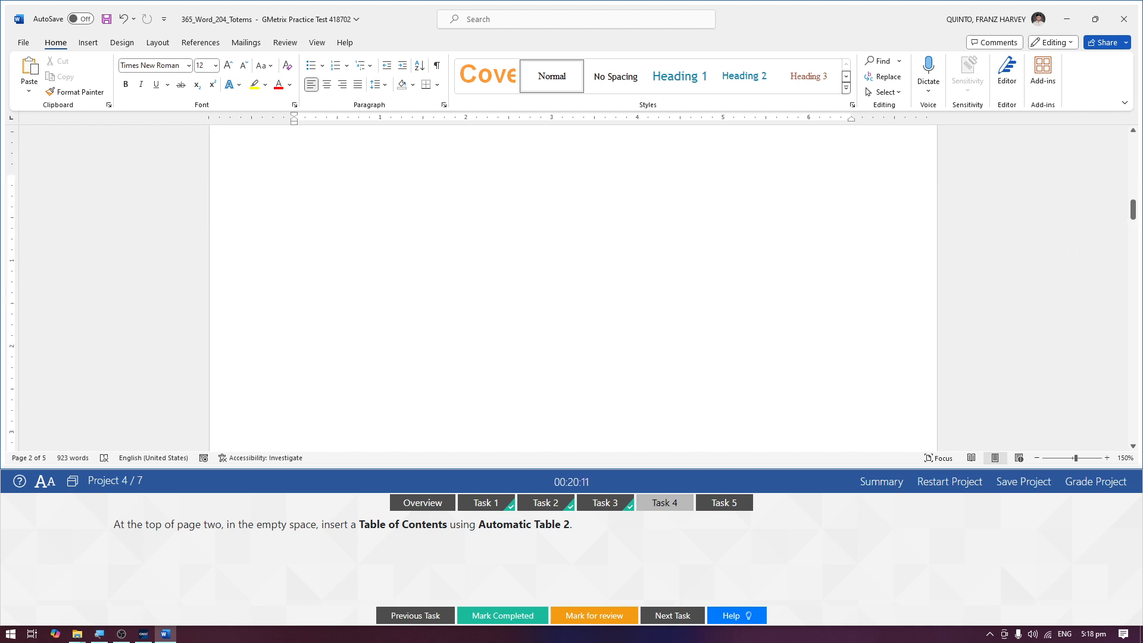
pyautogui.moveTo(1138, 218); pyautogui.dragTo(1085, 349)
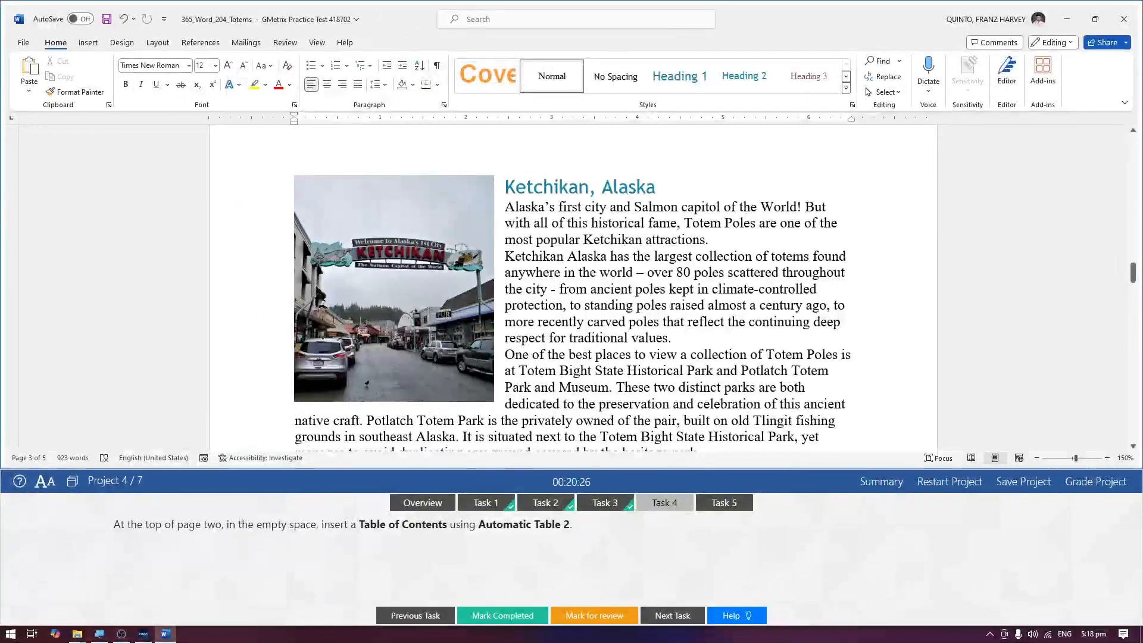
pyautogui.scroll(-10, 1078, 358)
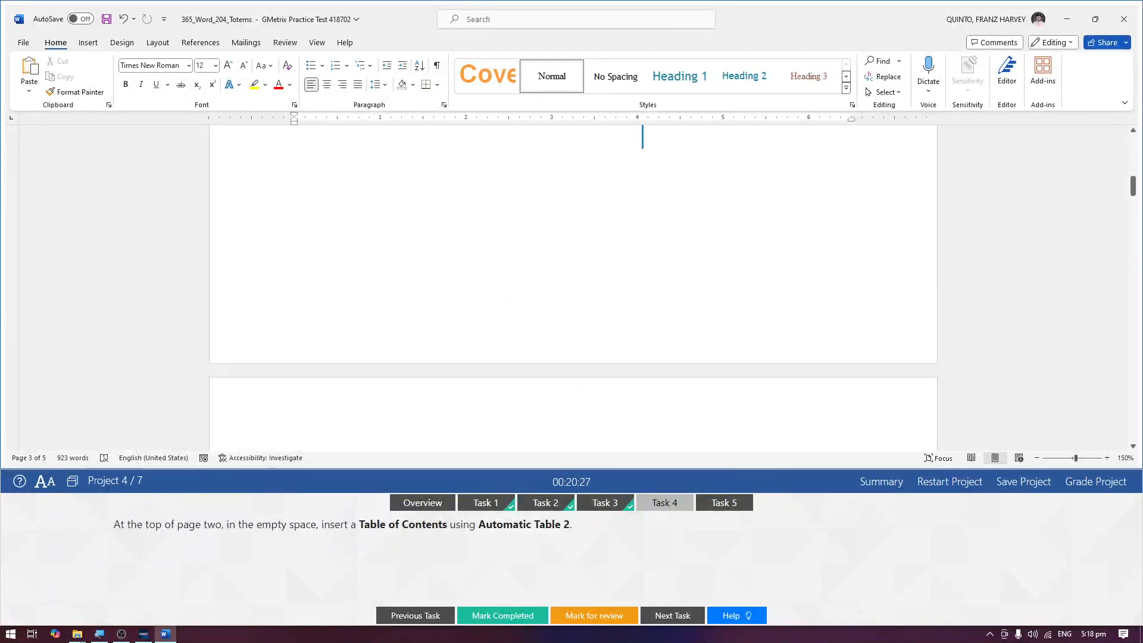
pyautogui.scroll(5, 643, 137)
pyautogui.scroll(-5, 620, 345)
pyautogui.click(620, 345)
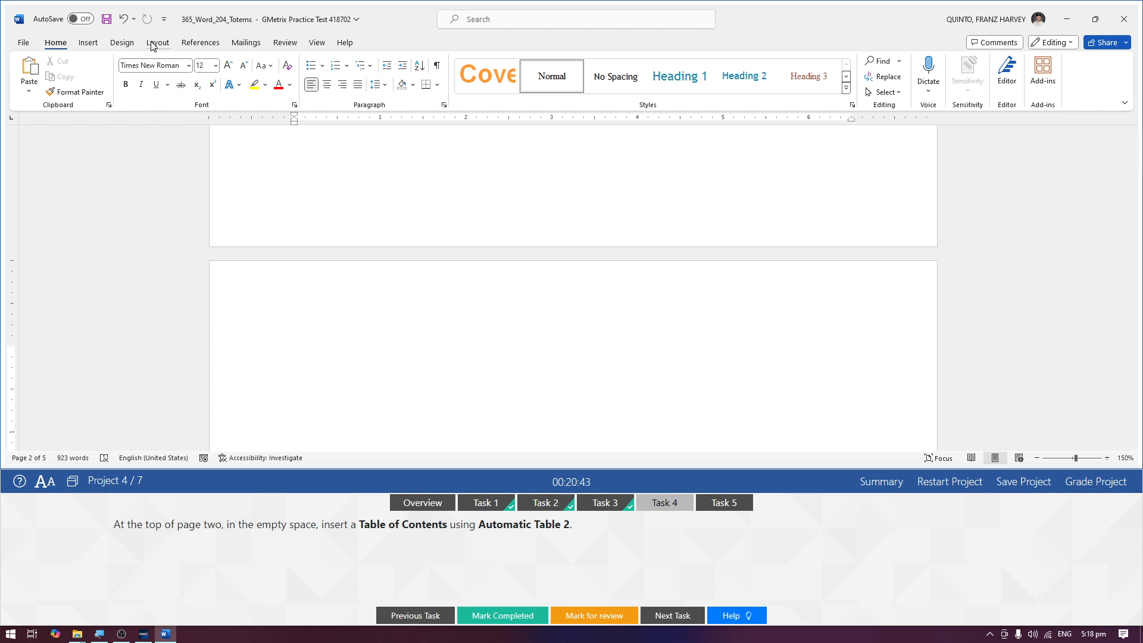
# Insert a table of contents using Automatic Table 2 at the top of page two and mark Task 4 as completed
pyautogui.click(192, 48)
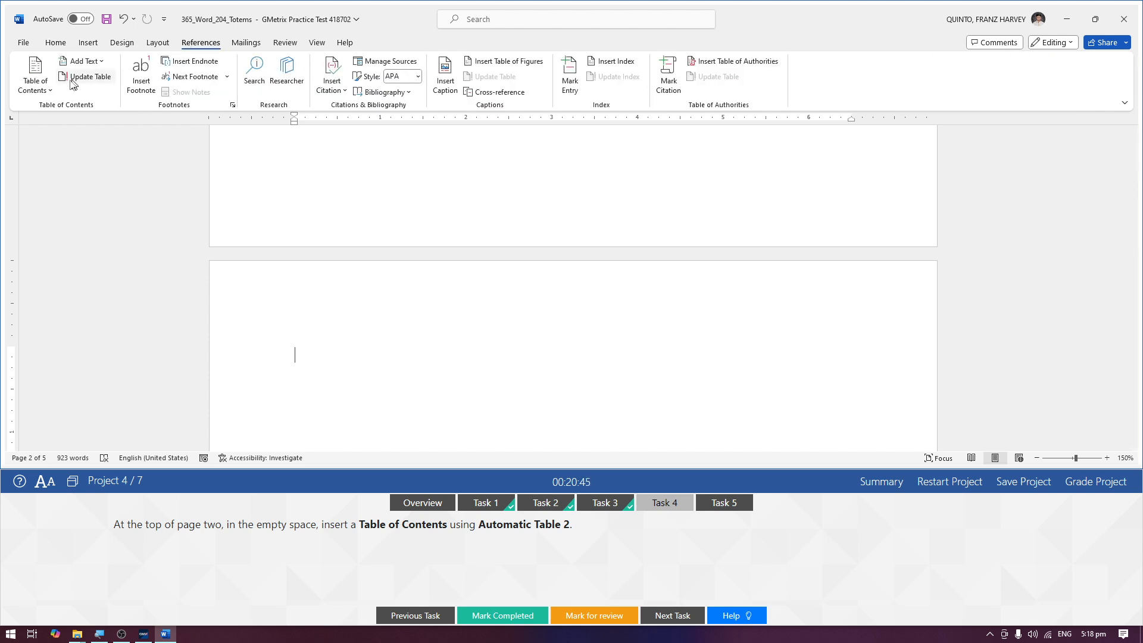
pyautogui.click(46, 99)
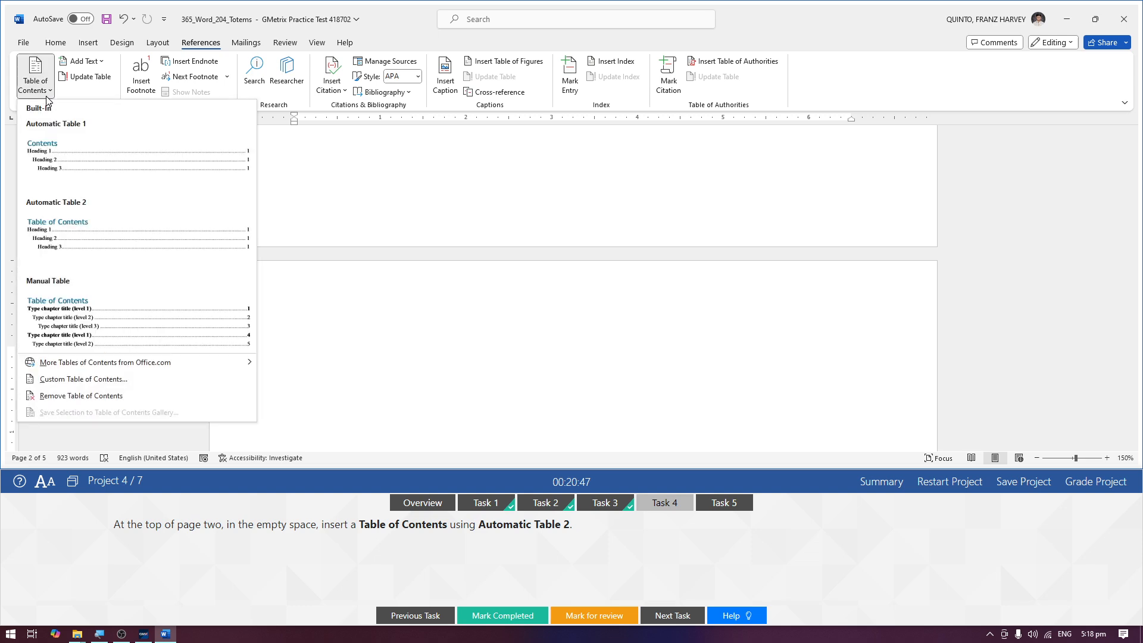
pyautogui.click(72, 228)
pyautogui.scroll(-1, 159, 237)
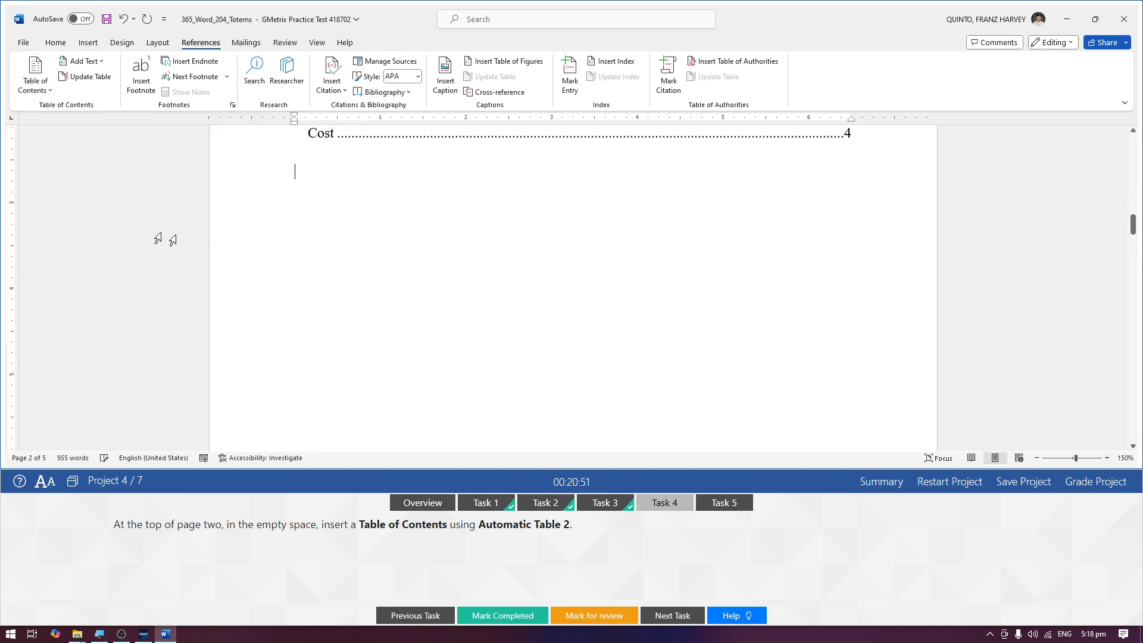
pyautogui.scroll(2, 377, 283)
pyautogui.click(515, 616)
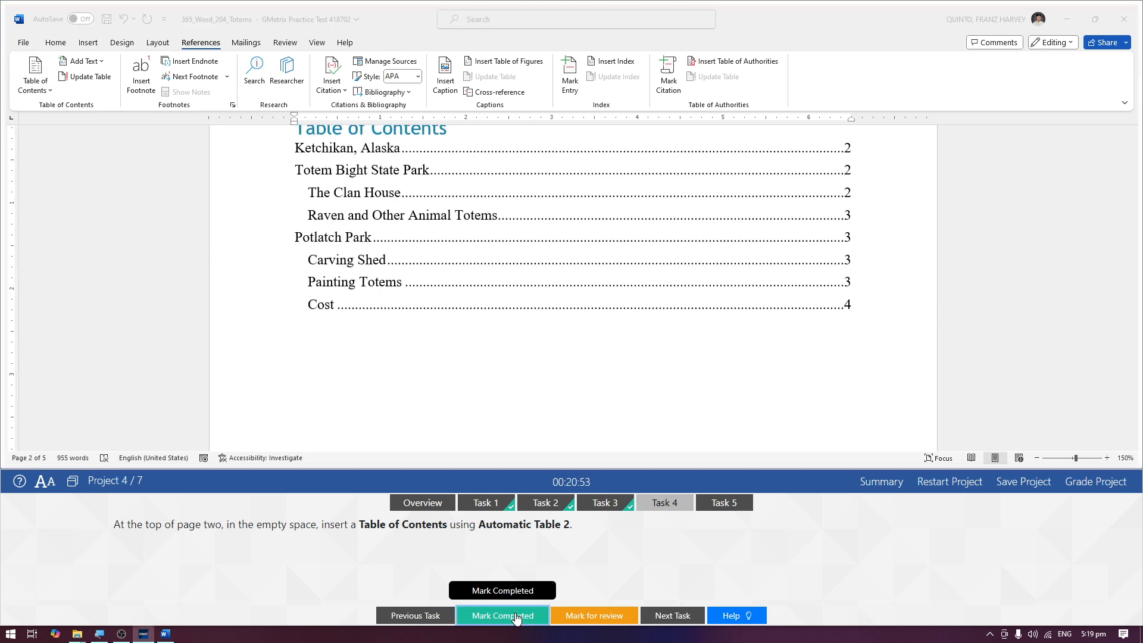
# Open Task 5 and go to the paragraph under the Clan House heading on the third page
pyautogui.click(731, 507)
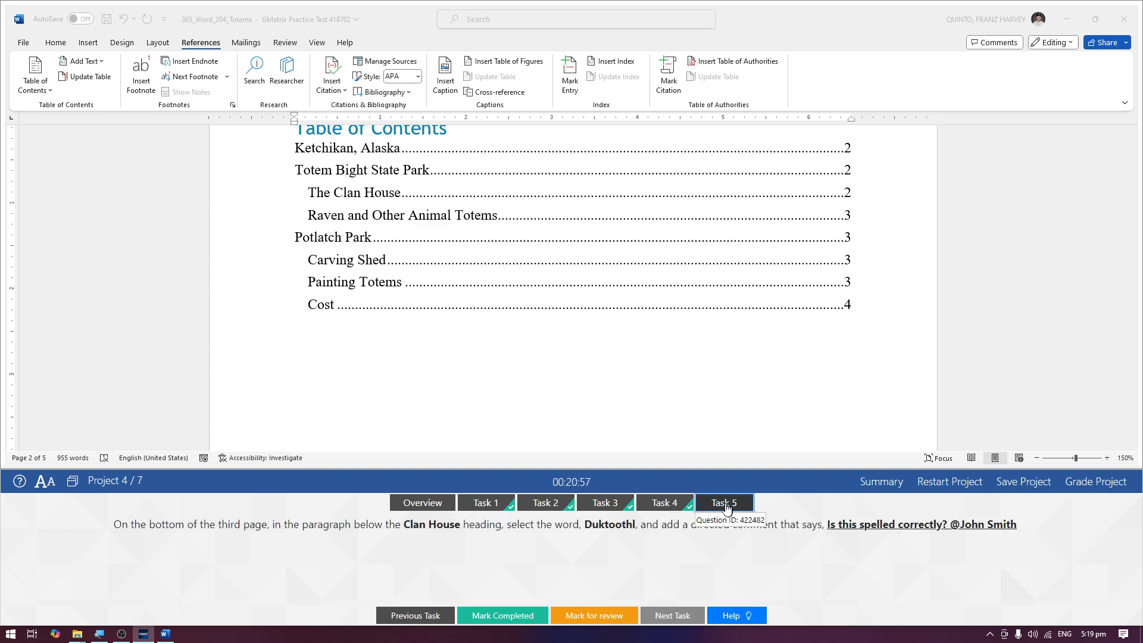
pyautogui.scroll(-8, 605, 384)
pyautogui.scroll(-10, 605, 374)
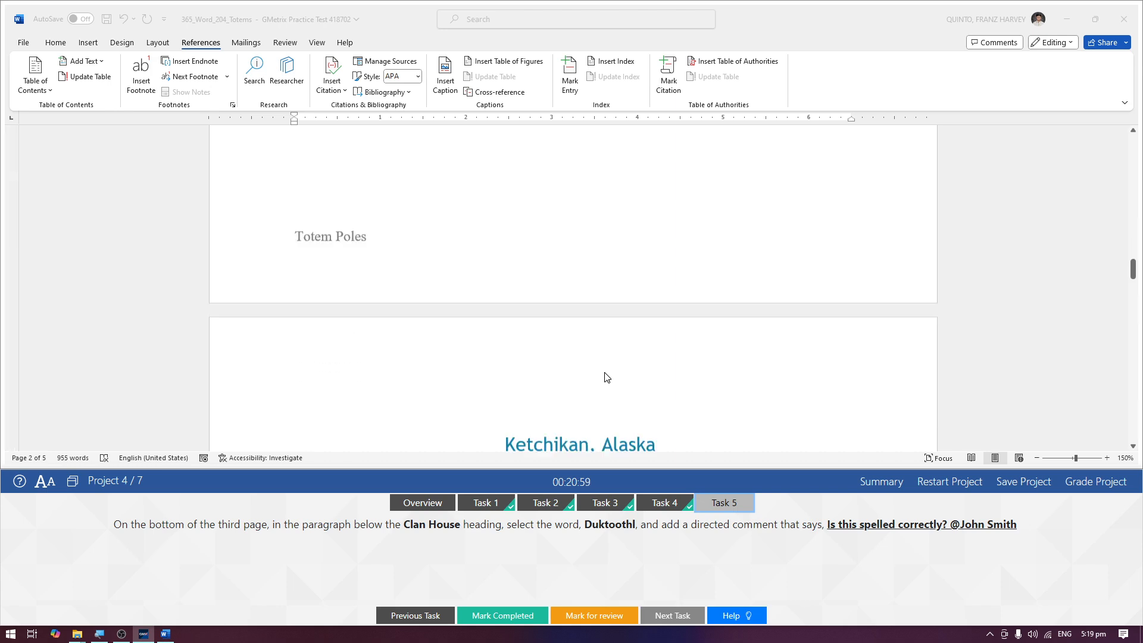
pyautogui.click(605, 373)
pyautogui.scroll(10, 605, 377)
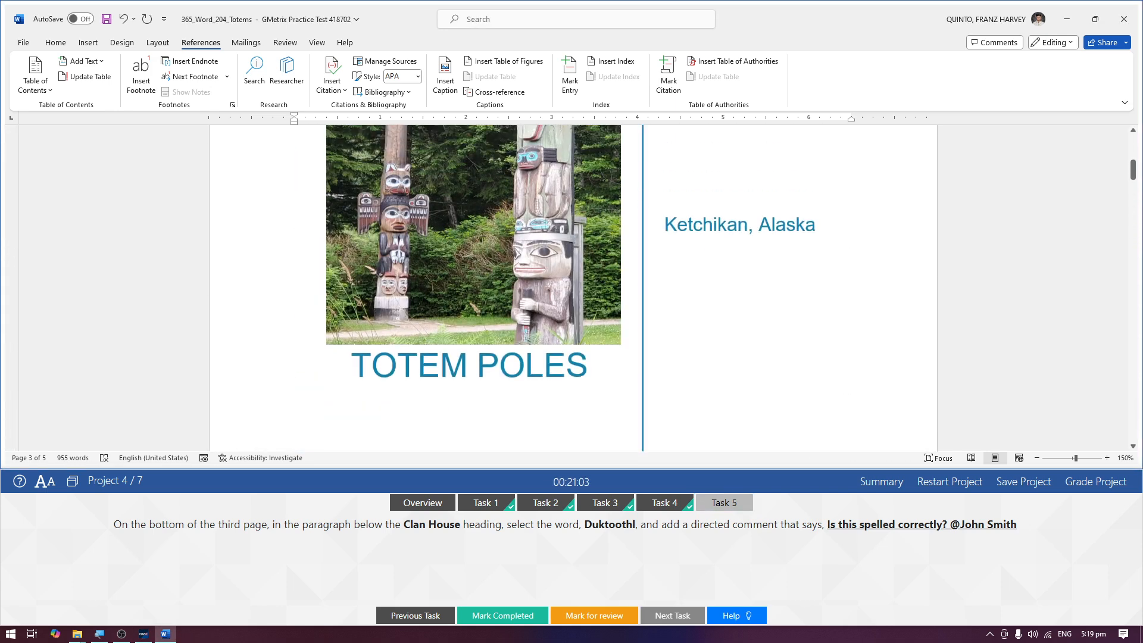
pyautogui.scroll(-12, 605, 376)
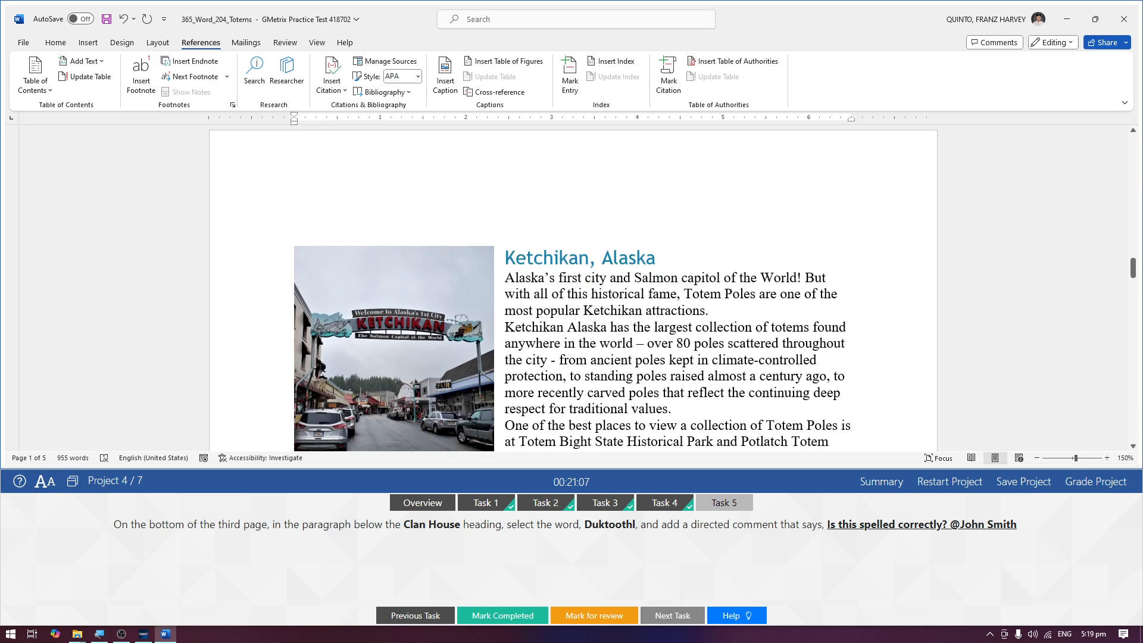
pyautogui.scroll(-3, 557, 358)
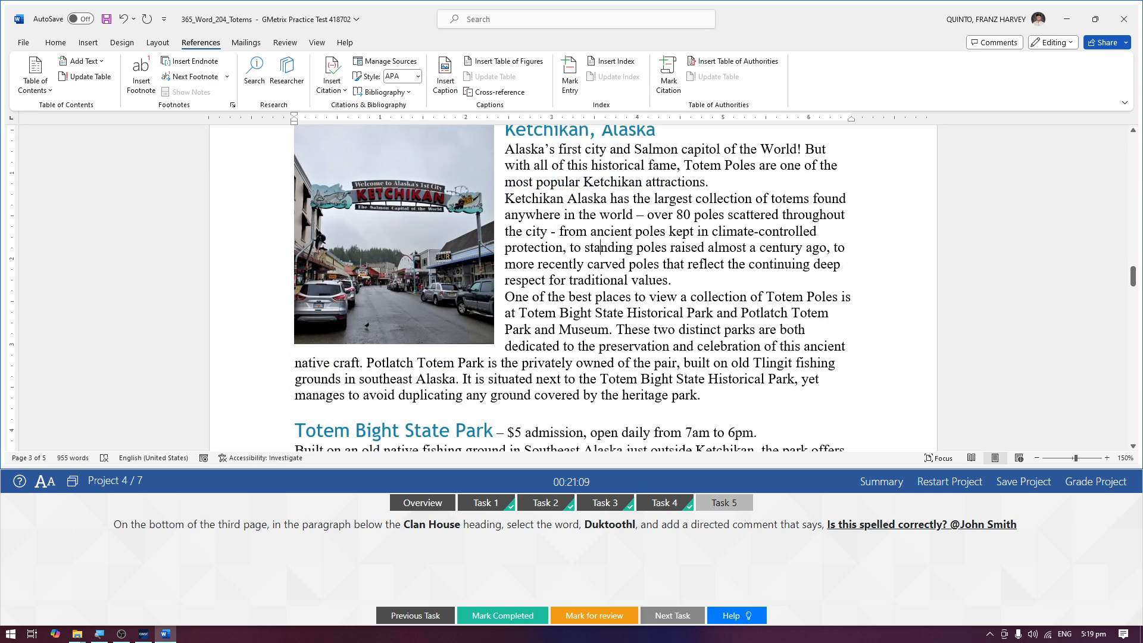
pyautogui.scroll(-12, 545, 356)
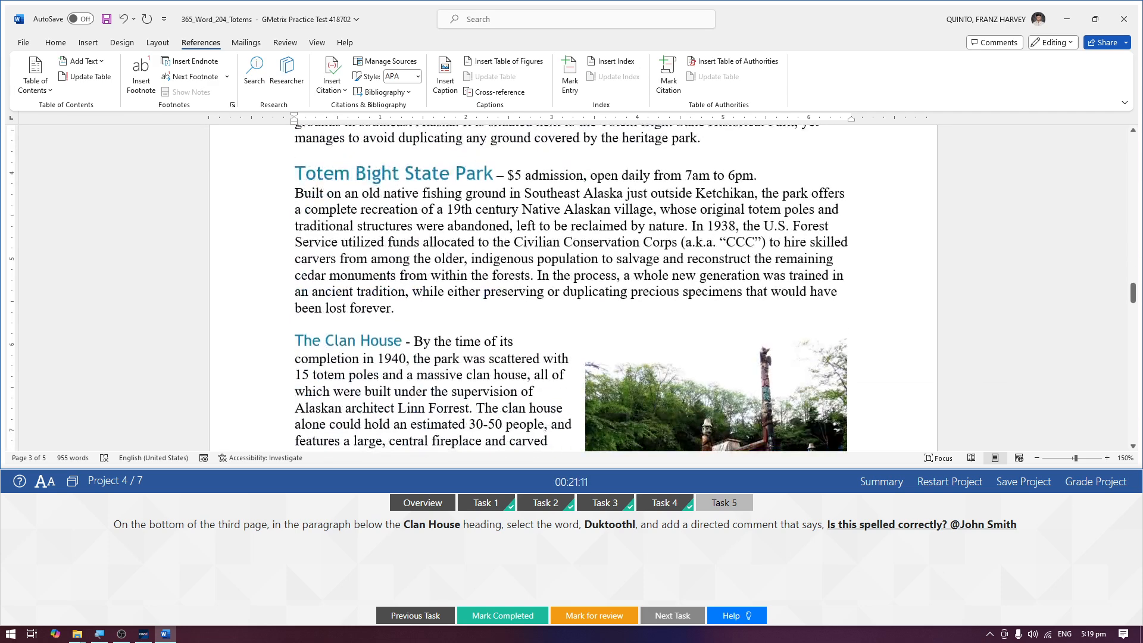